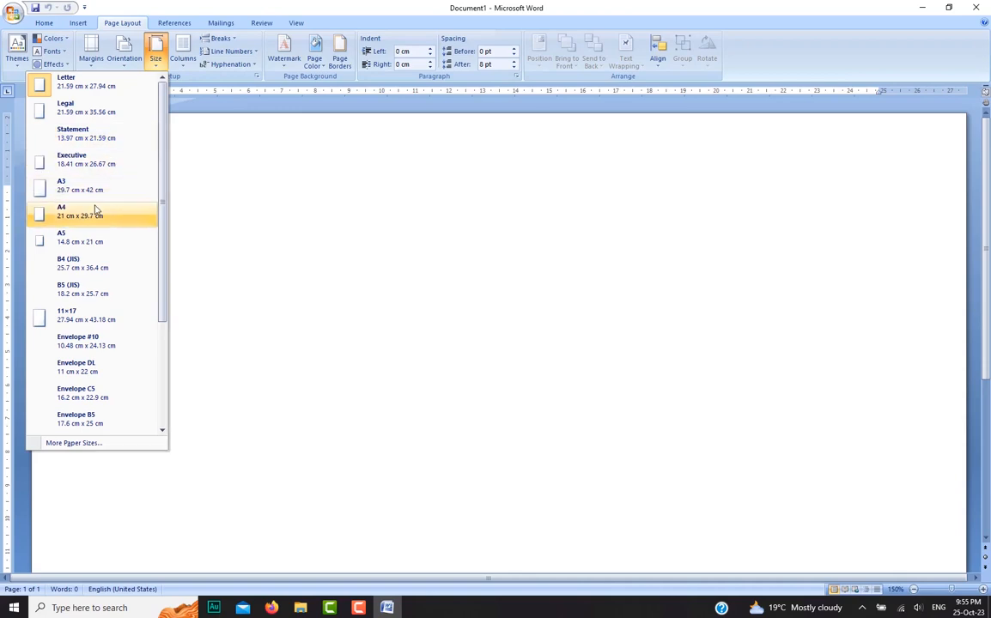
- Set the page orientation to portrait and the font size to 12
{"action": "left_click", "coordinate": [124, 56]}
{"action": "left_click", "coordinate": [118, 97]}
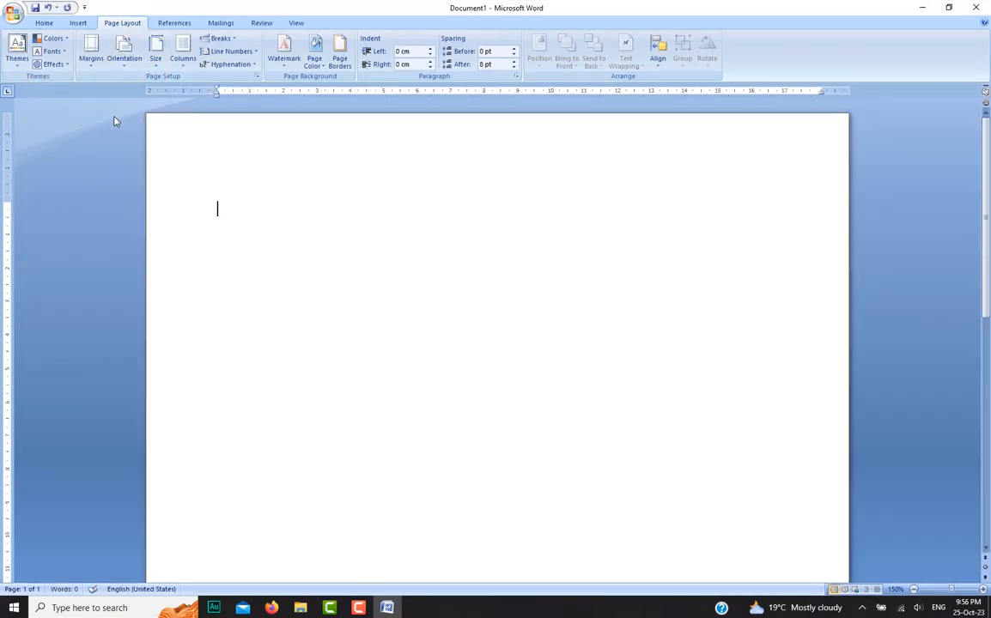
{"action": "left_click", "coordinate": [44, 22]}
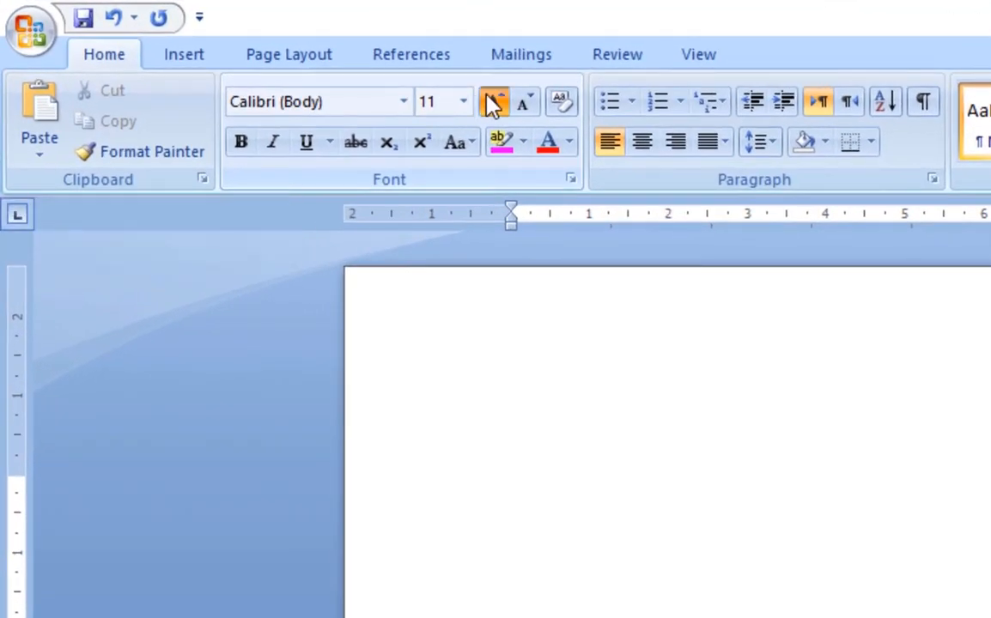
{"action": "left_click", "coordinate": [417, 87]}
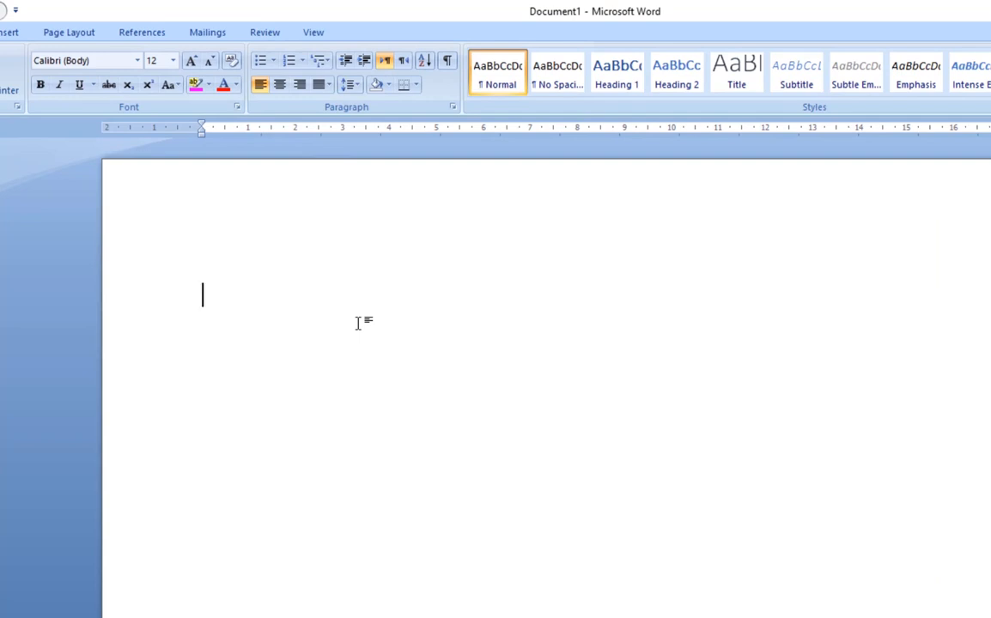
- Write the opening sentence "Dedicated server is used to perform a specific task."
{"action": "type", "text": "Dedicated"}
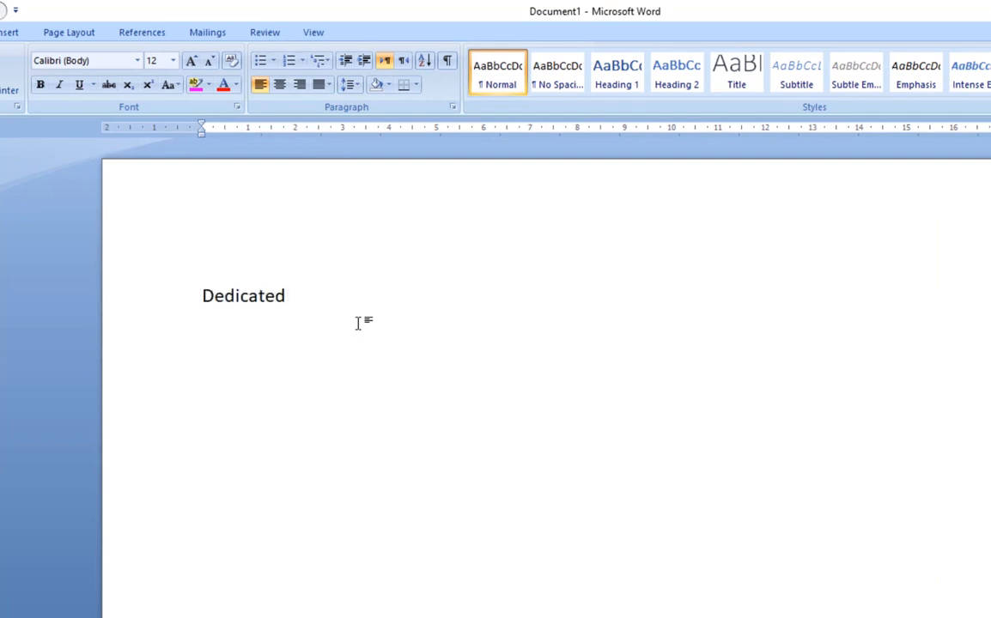
{"action": "type", "text": " server is u"}
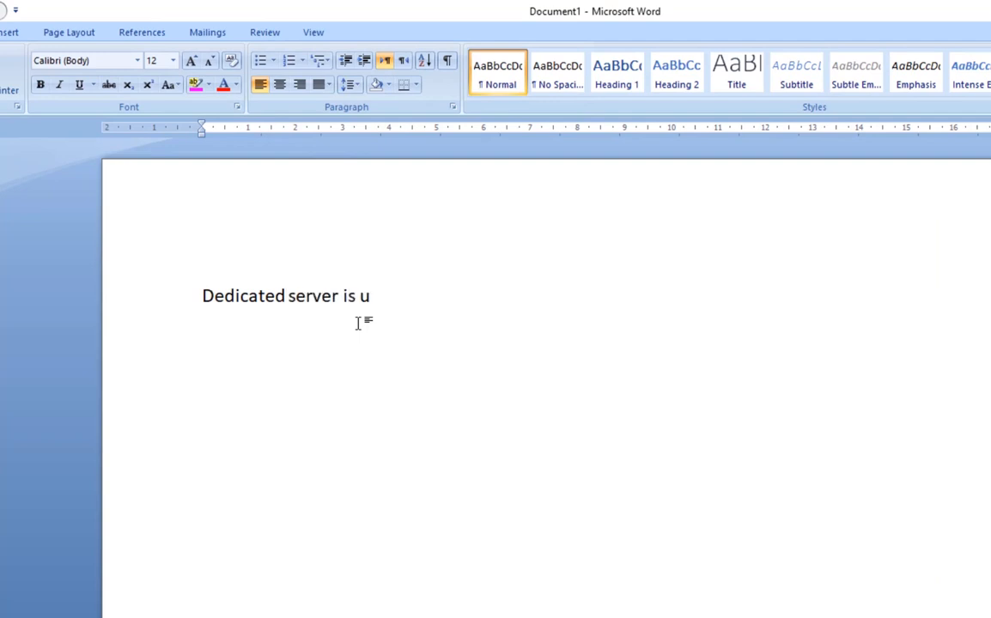
{"action": "type", "text": "sed to perform"}
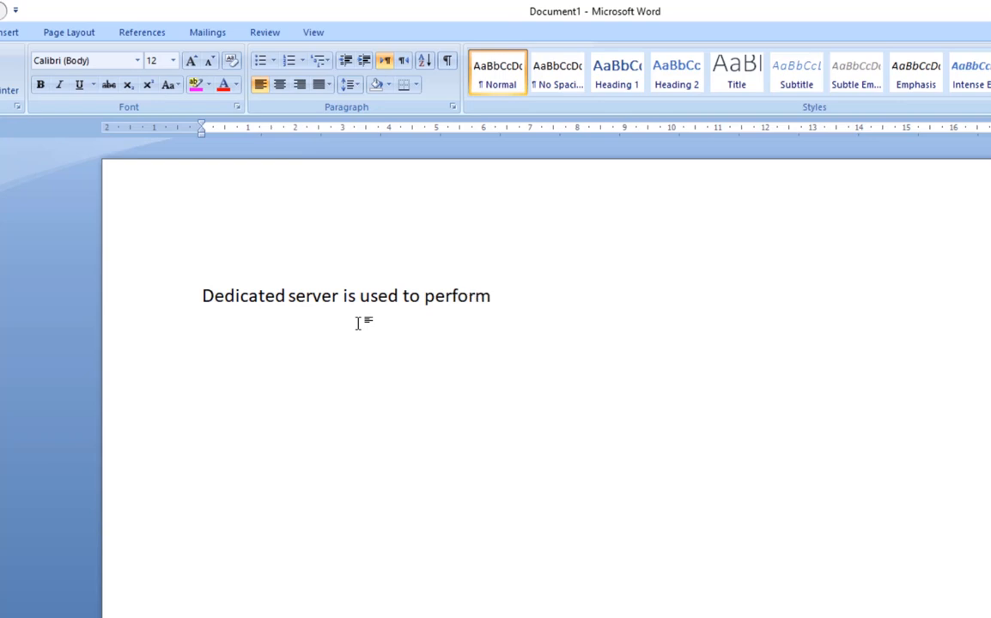
{"action": "type", "text": " a specific task."}
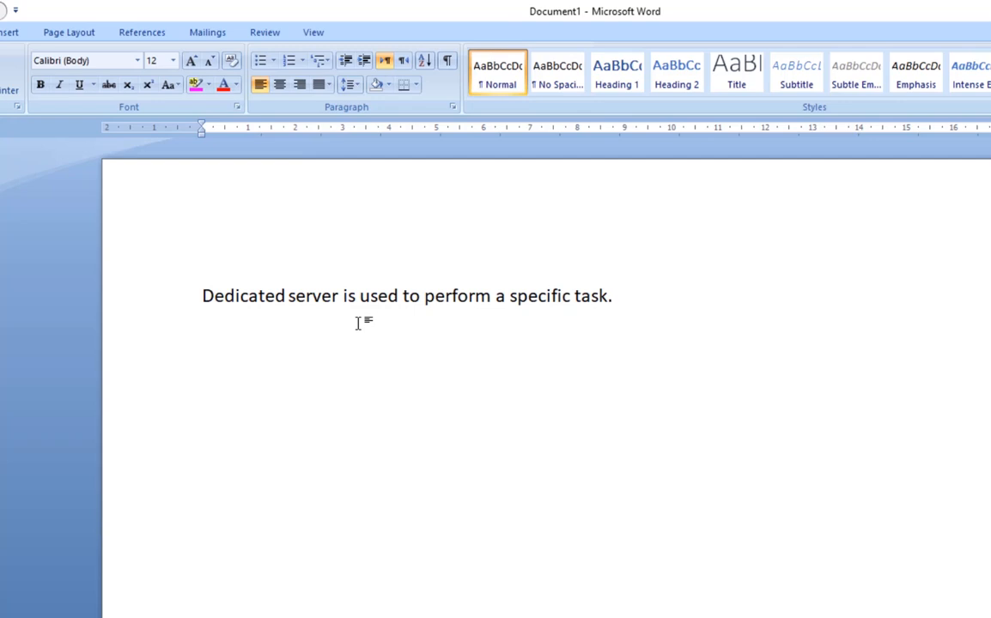
- Continue the paragraph with "Print server is used for printing tasks.File server is used for storing different files ."
{"action": "type", "text": "Print server is"}
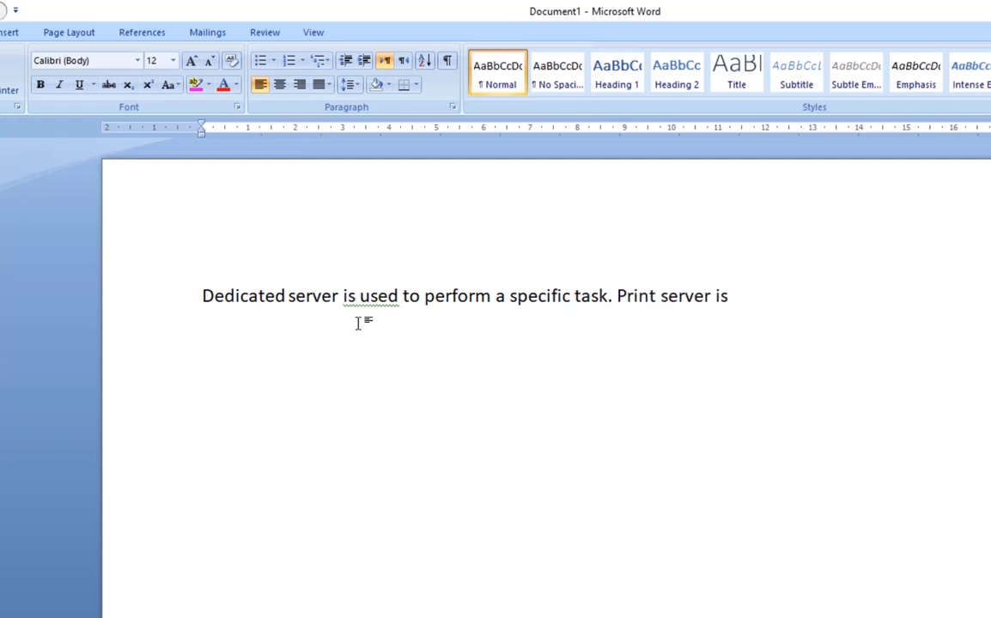
{"action": "type", "text": " used for printing tasks.File serve "}
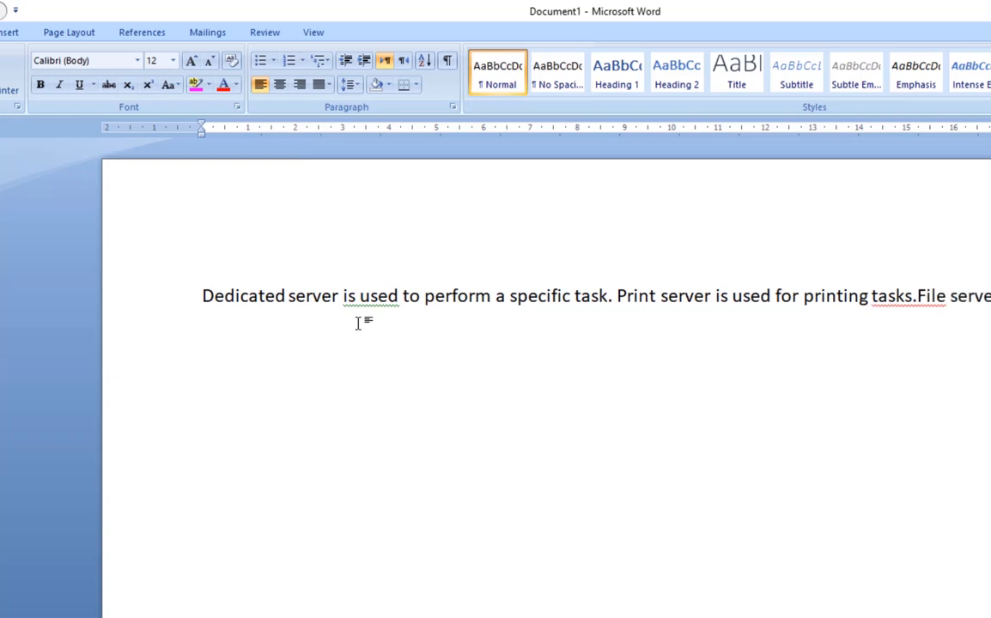
{"action": "type", "text": "used for "}
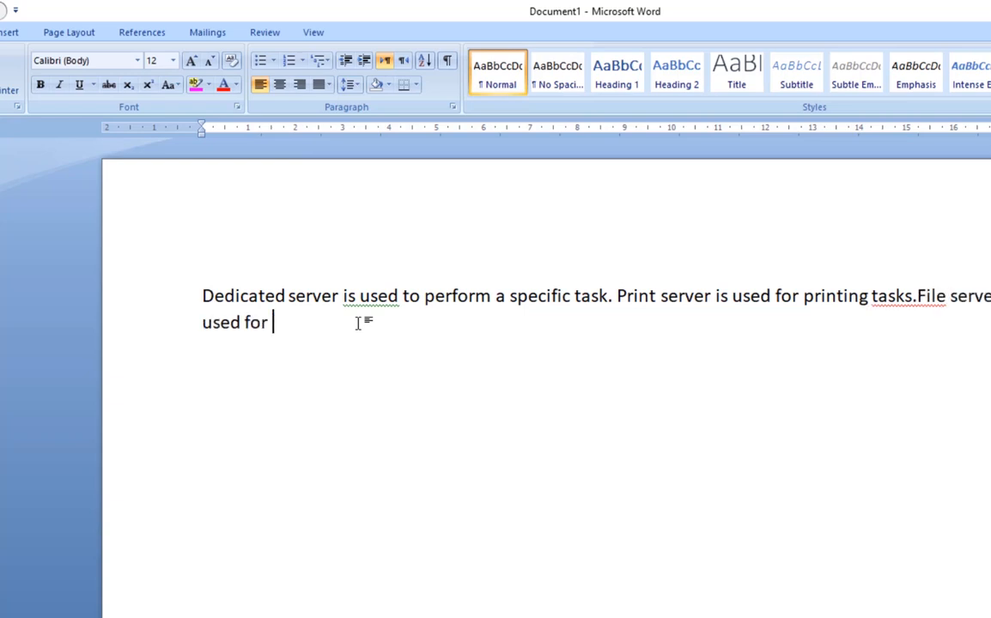
{"action": "type", "text": "storing"}
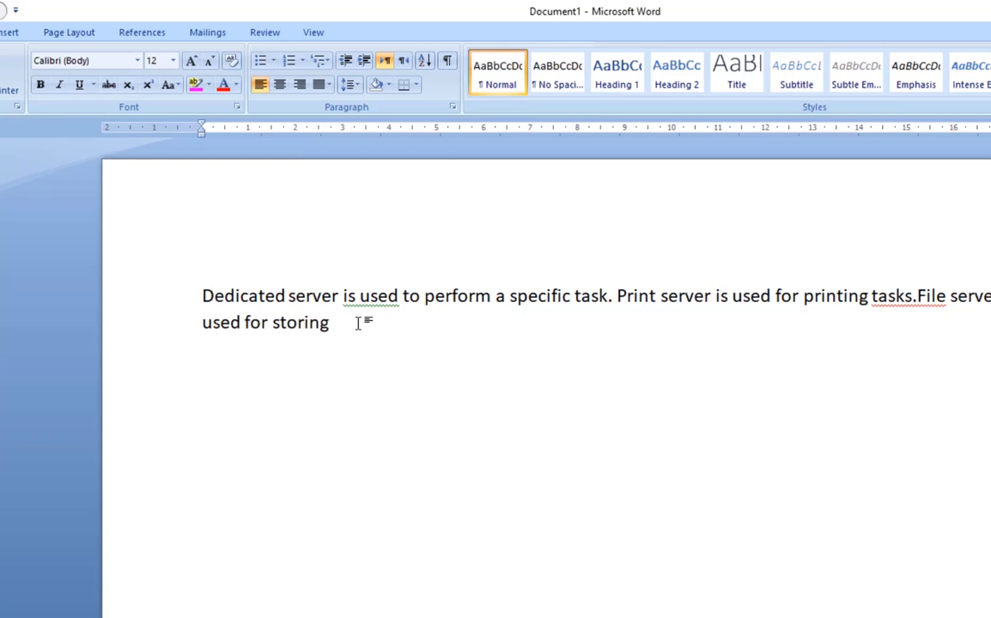
{"action": "type", "text": " different files ."}
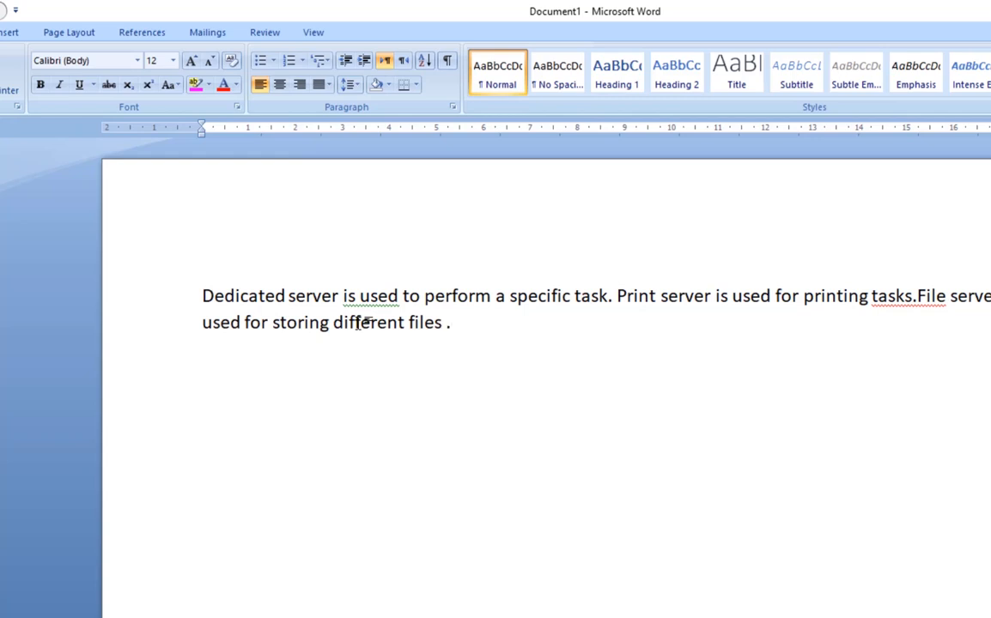
- Ignore the passive-voice flag in the first sentence once and accept the suggested correction "files." at the paragraph's end
{"action": "right_click", "coordinate": [355, 305]}
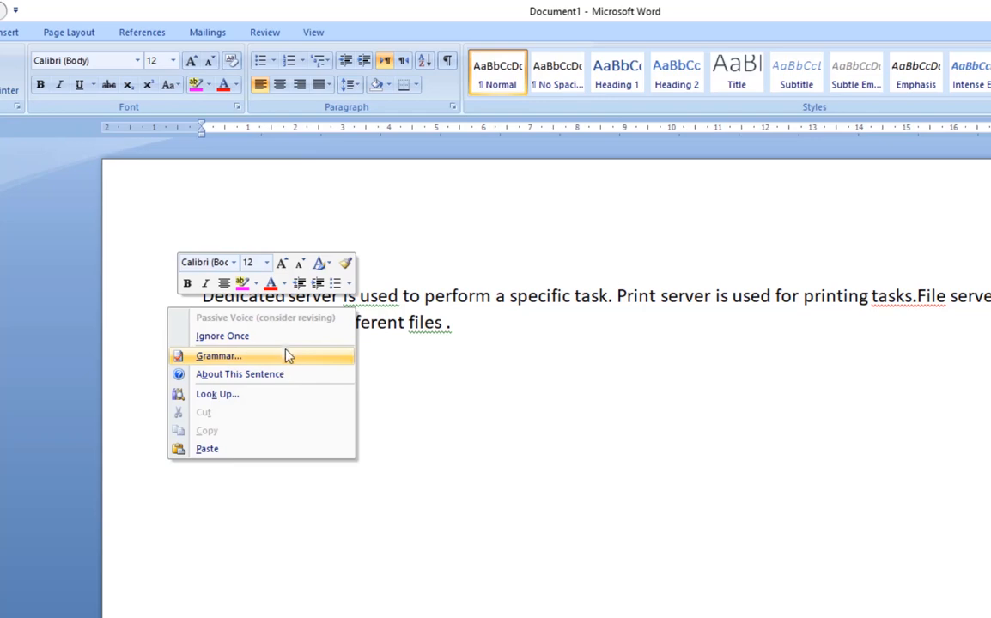
{"action": "left_click", "coordinate": [258, 336]}
{"action": "right_click", "coordinate": [228, 334]}
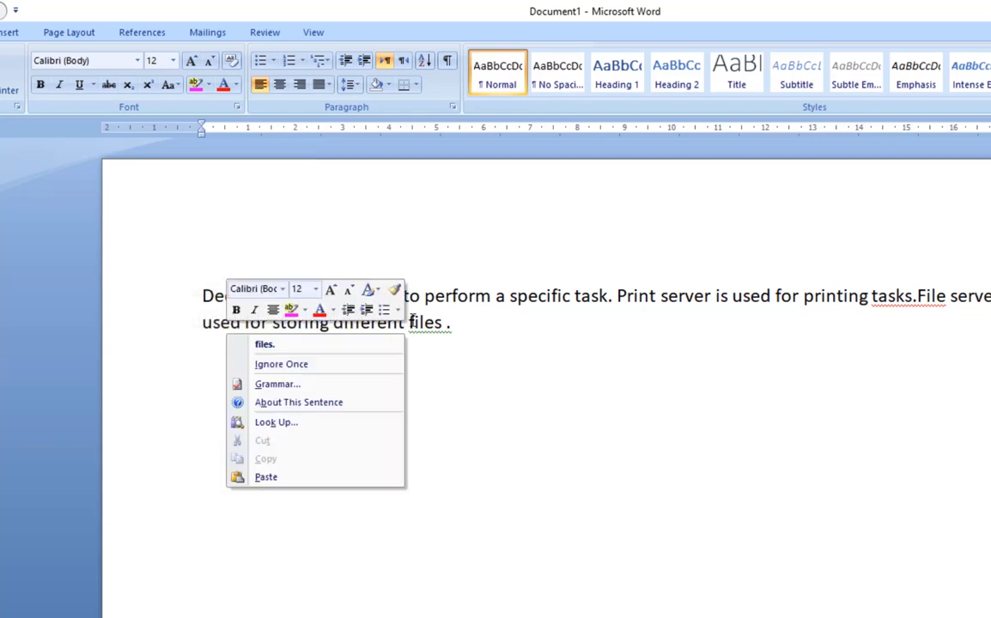
{"action": "left_click", "coordinate": [356, 346]}
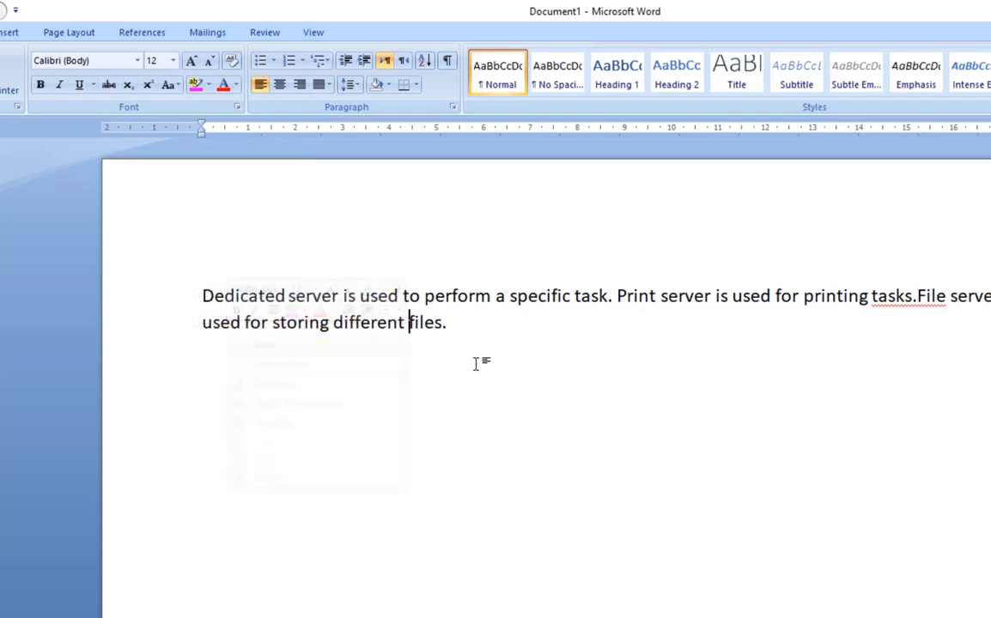
- Correct the misspelled "tasks.File" to the suggested "tasks. File"
{"action": "right_click", "coordinate": [910, 316]}
{"action": "key", "text": "Down"}
{"action": "key", "text": "Return"}
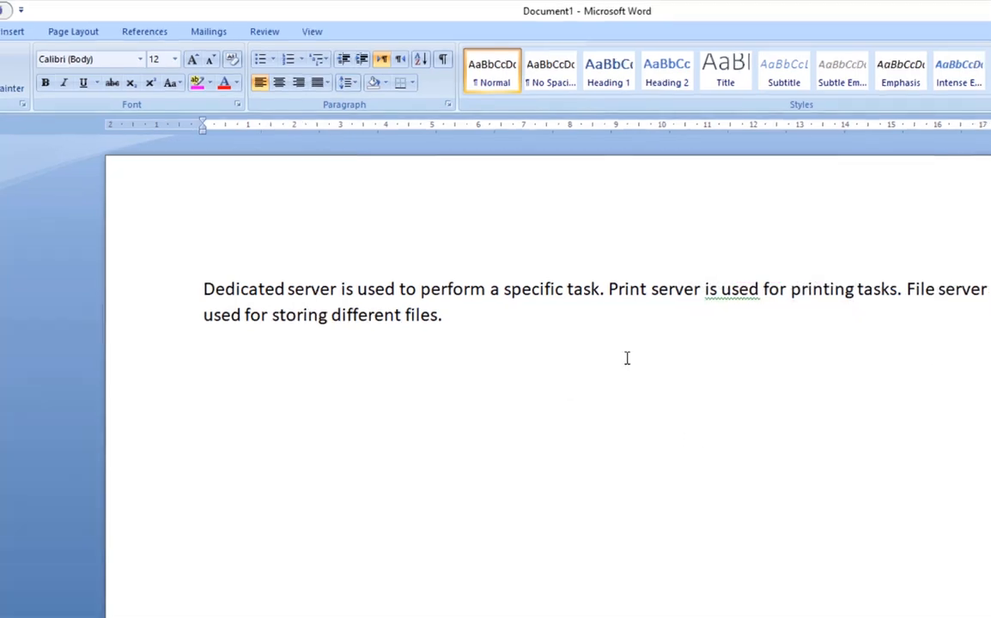
- Ignore the passive-voice flags once in the print server and file server sentences
{"action": "right_click", "coordinate": [721, 292]}
{"action": "left_click", "coordinate": [611, 325]}
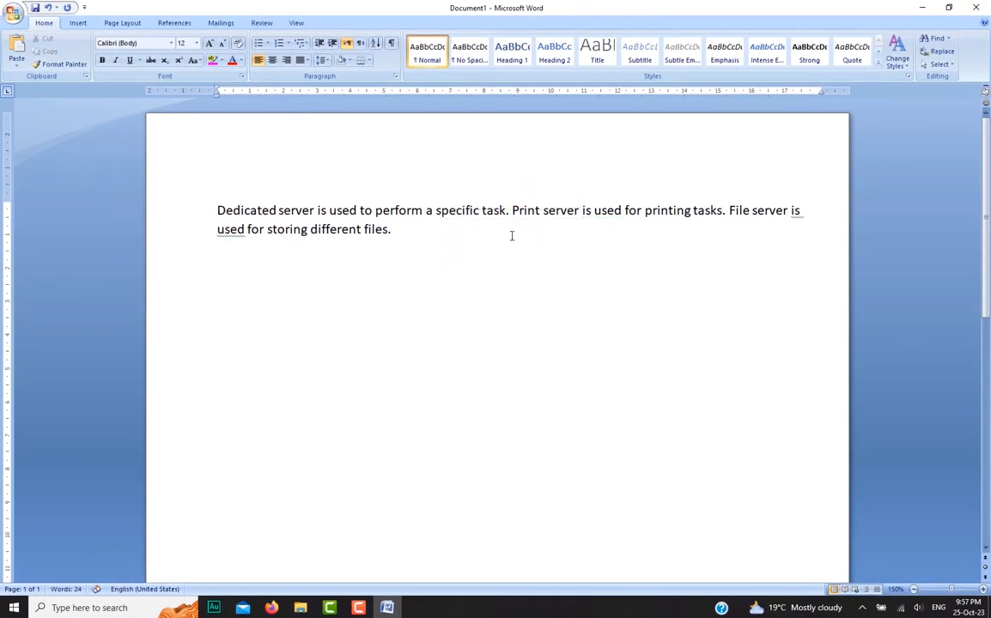
{"action": "right_click", "coordinate": [232, 231]}
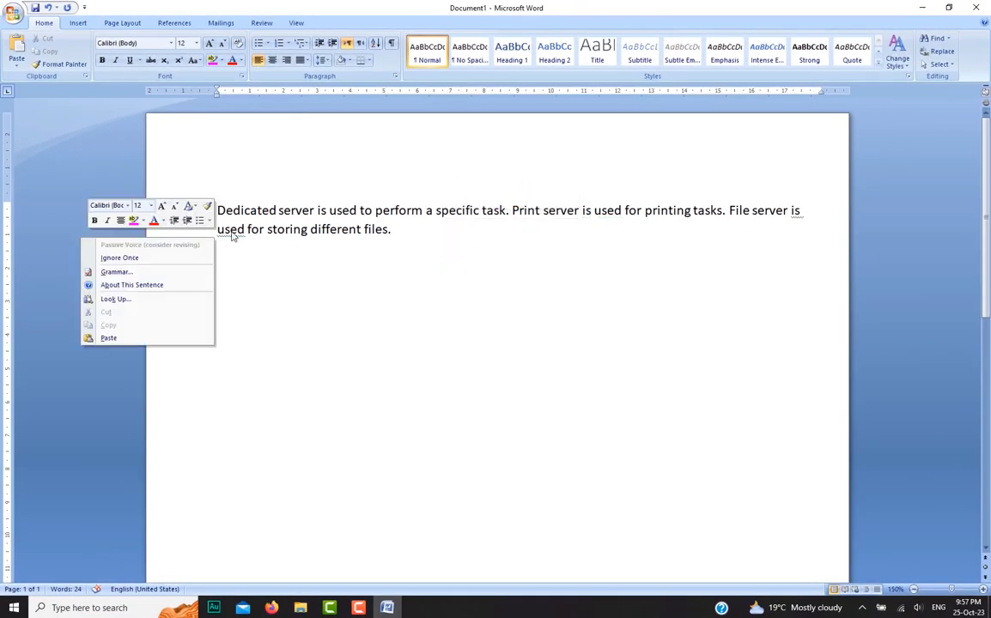
{"action": "left_click", "coordinate": [176, 259]}
{"action": "left_click", "coordinate": [420, 256]}
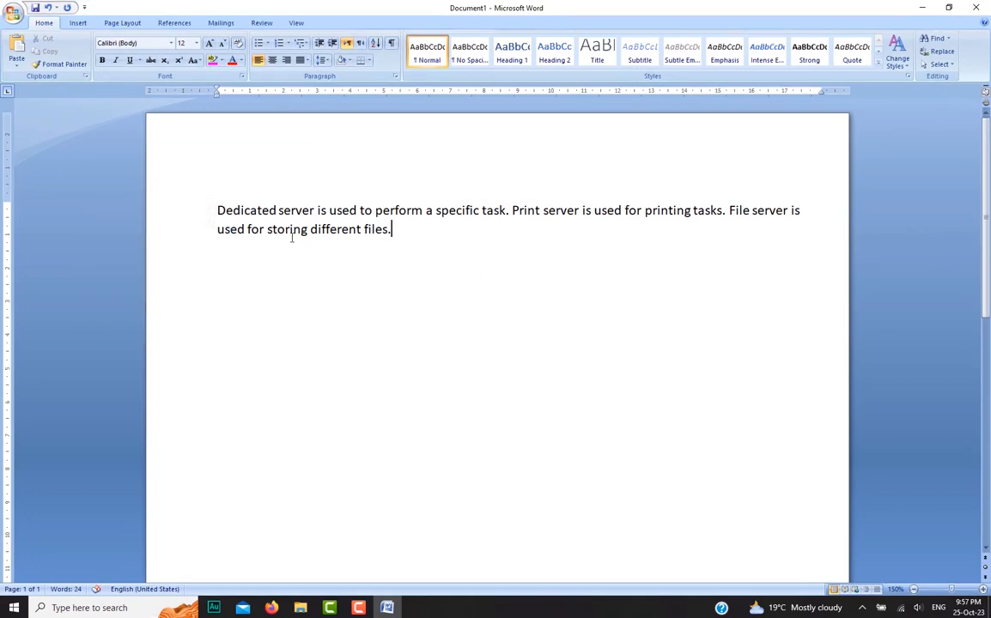
- Enlarge the text of the whole paragraph to font size 18
{"action": "left_click_drag", "start_coordinate": [399, 229], "coordinate": [203, 204]}
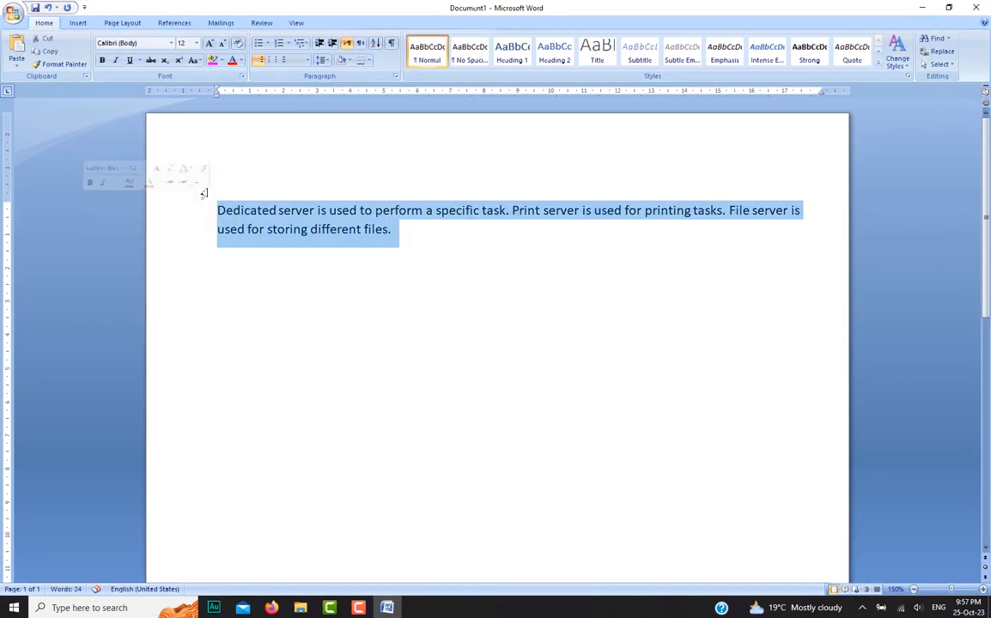
{"action": "left_click", "coordinate": [208, 43]}
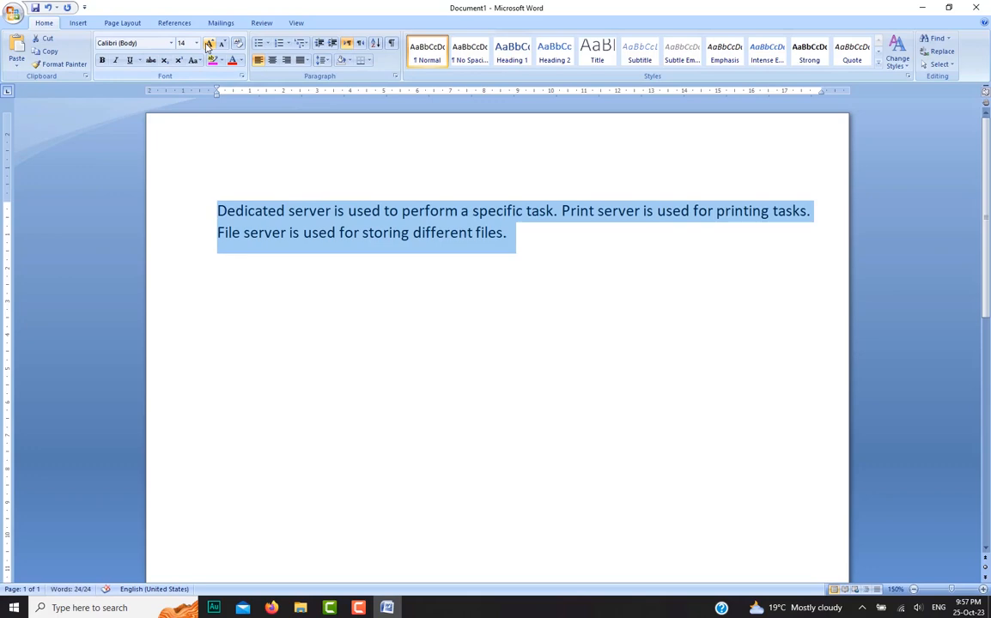
{"action": "left_click", "coordinate": [208, 44]}
{"action": "left_click", "coordinate": [208, 45]}
{"action": "left_click", "coordinate": [209, 45]}
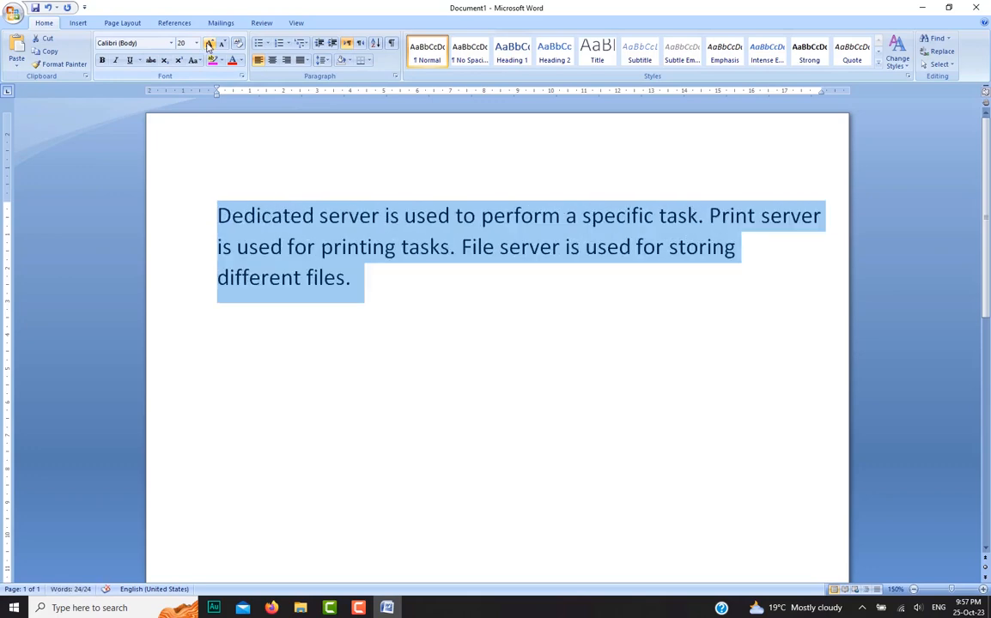
{"action": "left_click", "coordinate": [222, 44]}
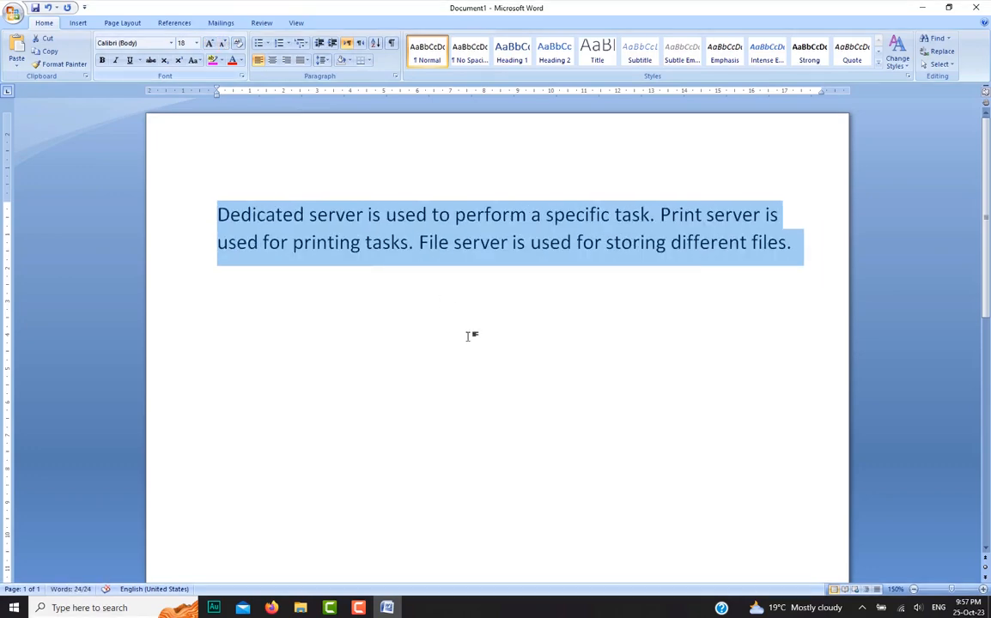
{"action": "left_click", "coordinate": [439, 328]}
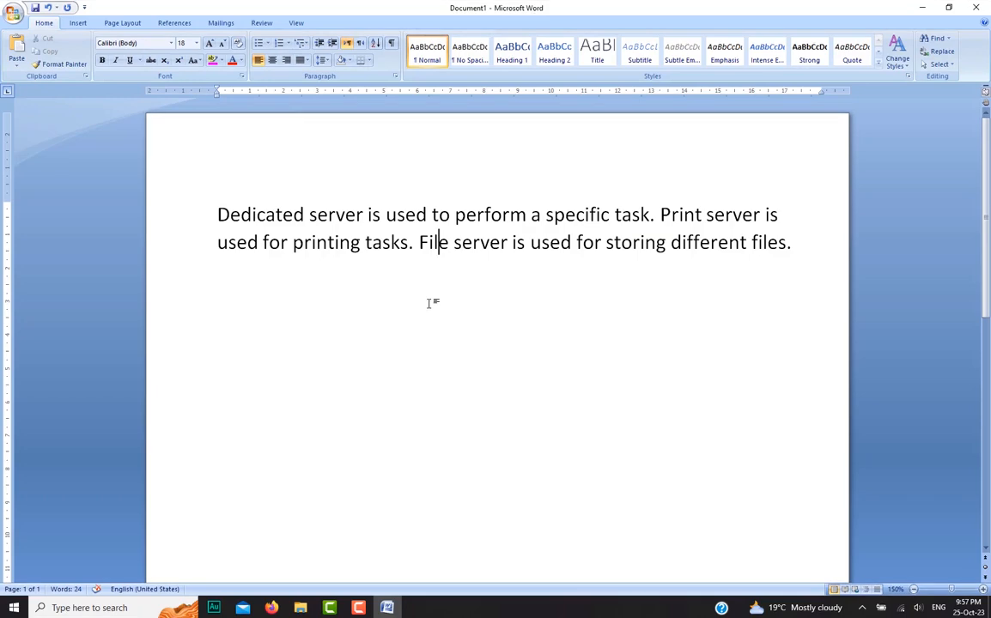
- Copy the whole paragraph to the clipboard
{"action": "triple_click", "coordinate": [462, 215]}
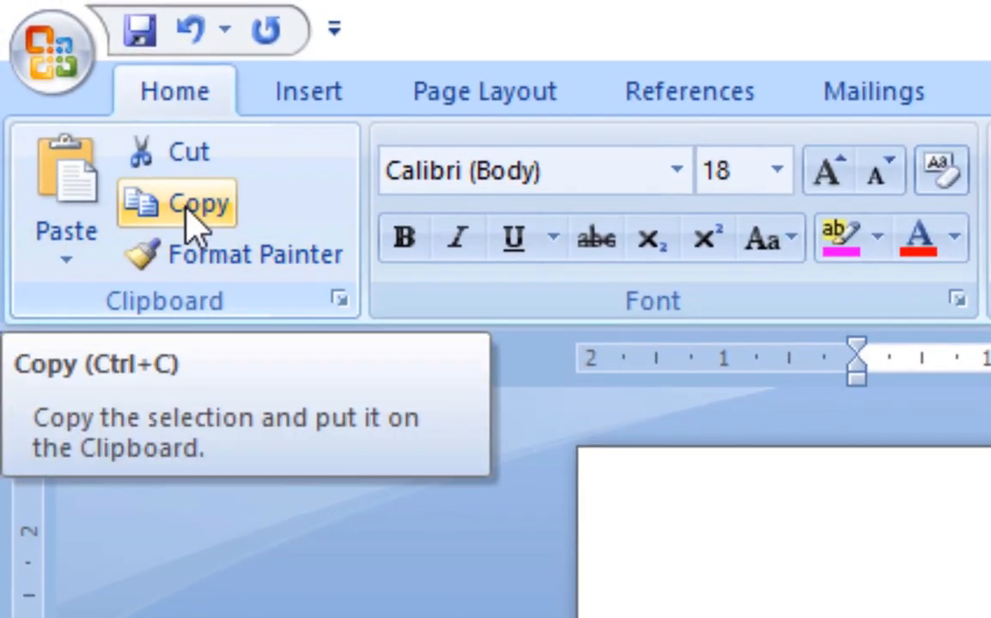
{"action": "left_click", "coordinate": [196, 225]}
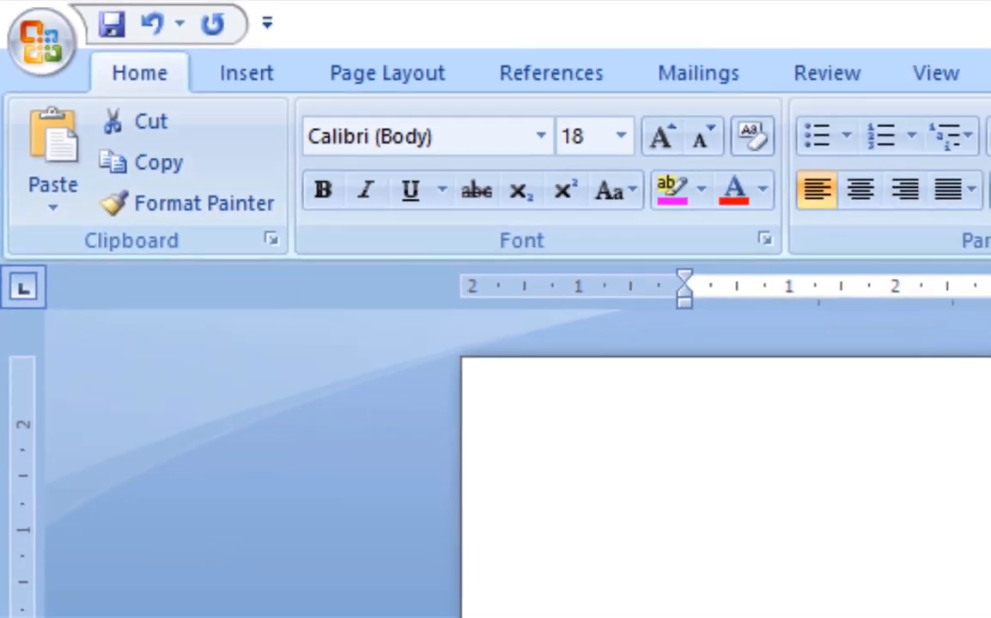
{"action": "left_click", "coordinate": [289, 301]}
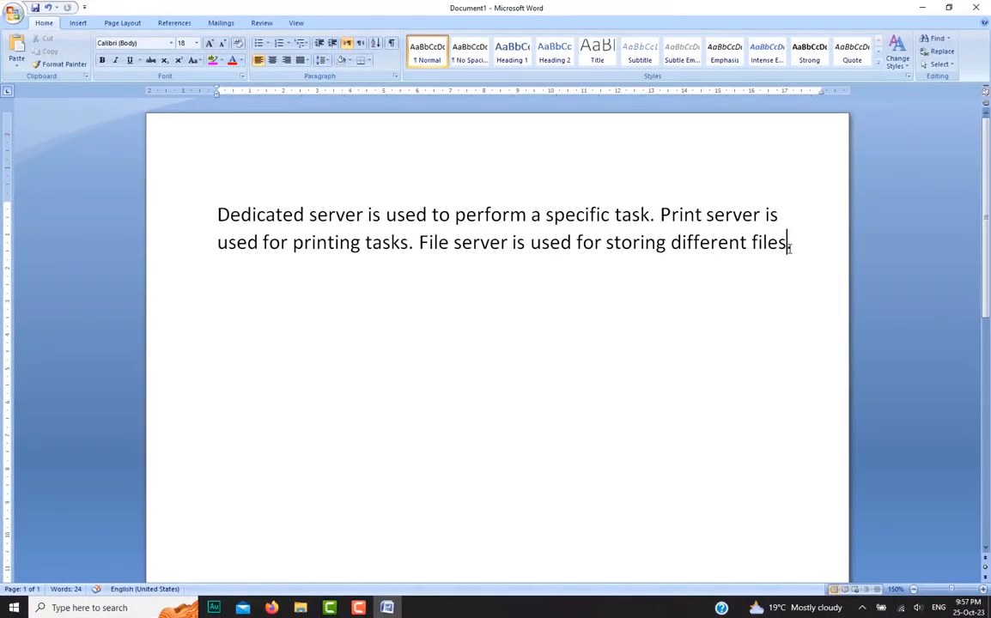
- Start a new line after the paragraph and paste three copies of it below
{"action": "left_click", "coordinate": [791, 245]}
{"action": "key", "text": "Return"}
{"action": "right_click", "coordinate": [555, 247]}
{"action": "left_click", "coordinate": [473, 275]}
{"action": "left_click", "coordinate": [257, 284]}
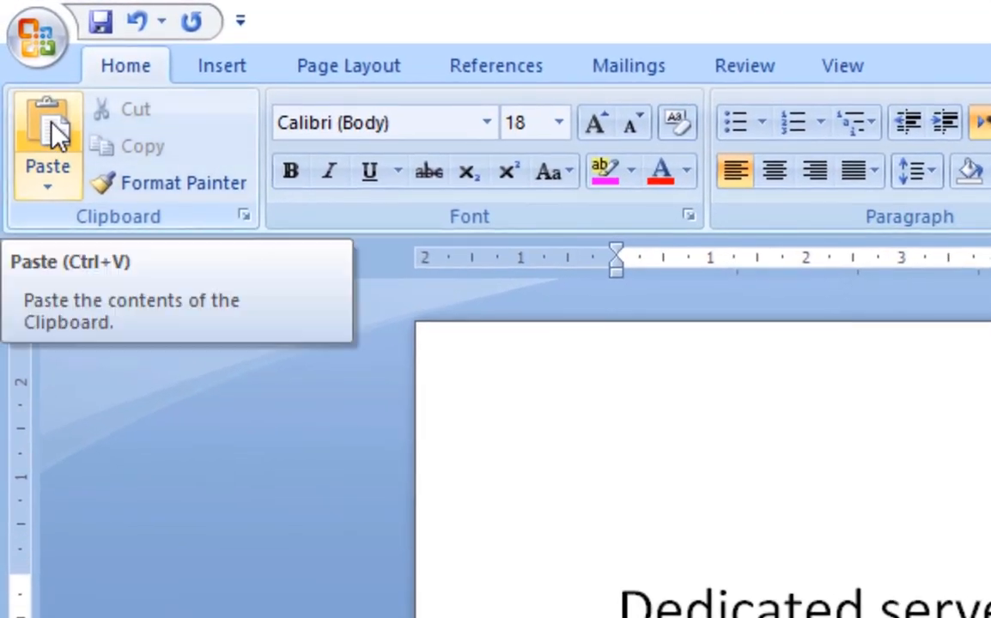
{"action": "left_click", "coordinate": [54, 134]}
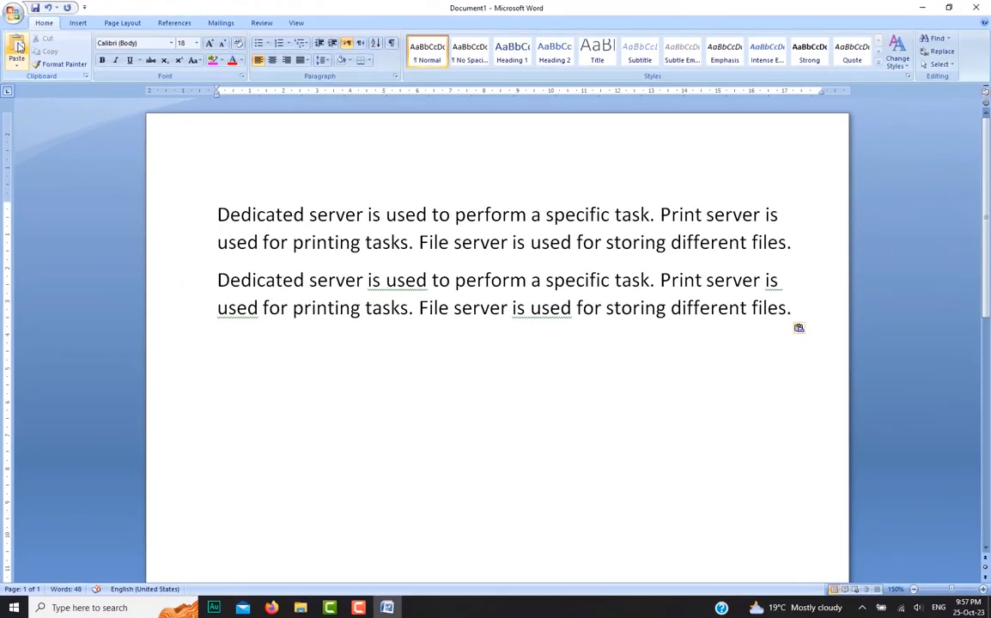
{"action": "left_click", "coordinate": [19, 46]}
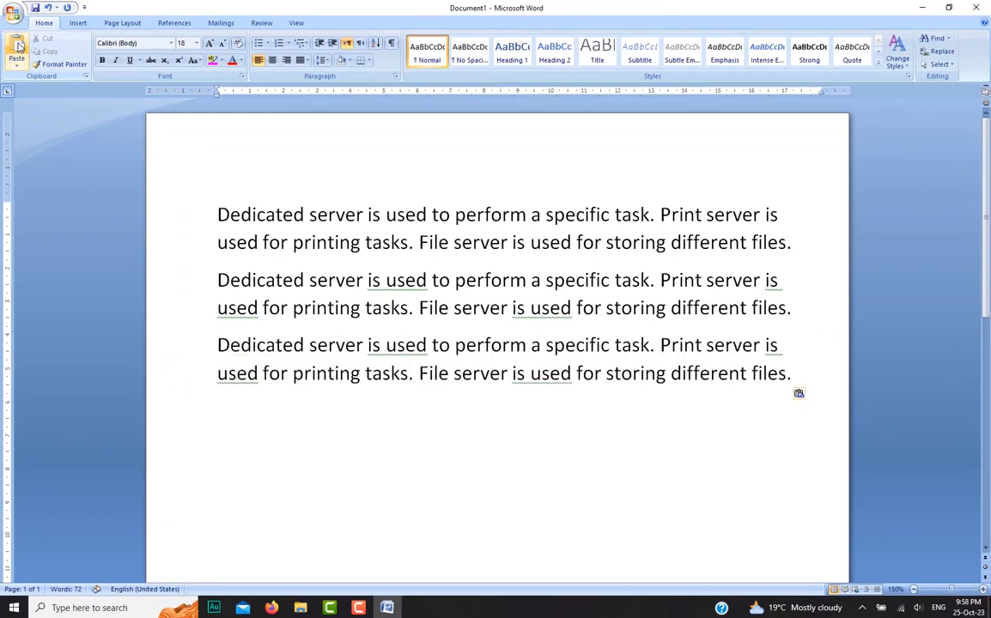
{"action": "left_click", "coordinate": [19, 46]}
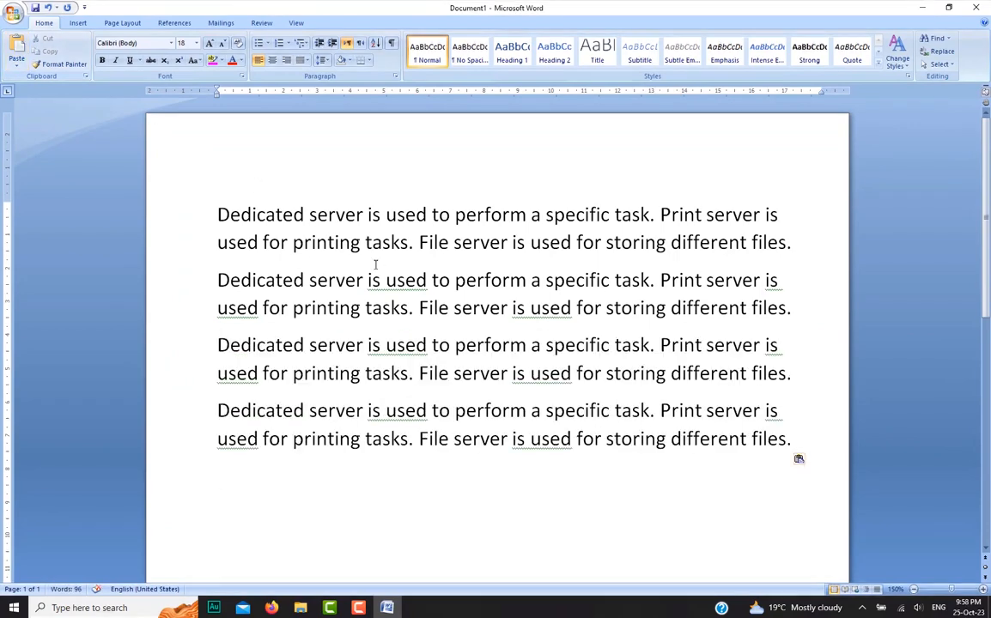
- Open the grammar check on the first pasted paragraph and ignore the Passive Voice rule for the document
{"action": "right_click", "coordinate": [232, 286]}
{"action": "left_click", "coordinate": [315, 326]}
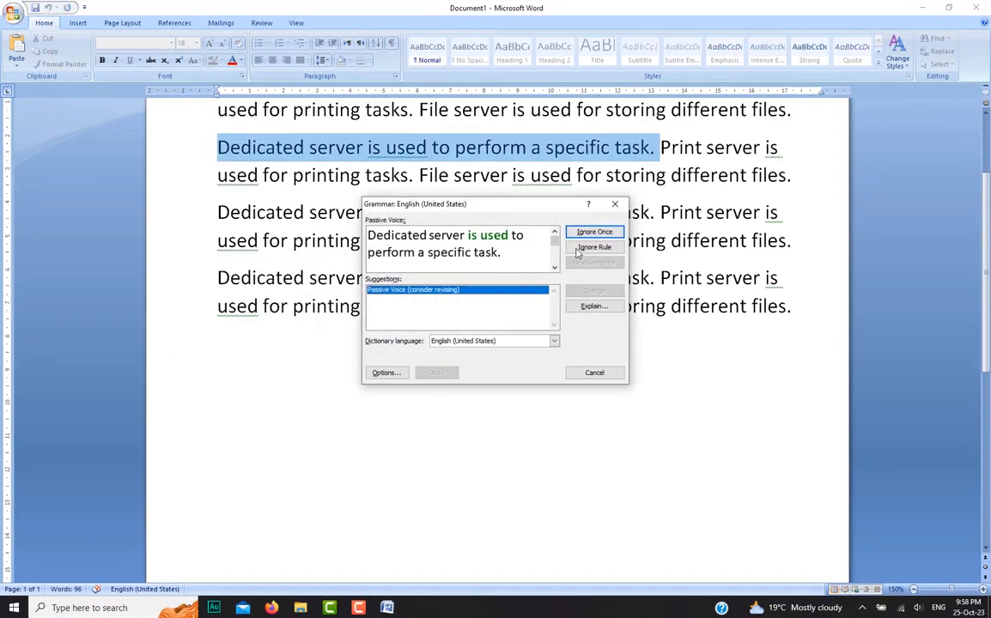
{"action": "left_click", "coordinate": [581, 249]}
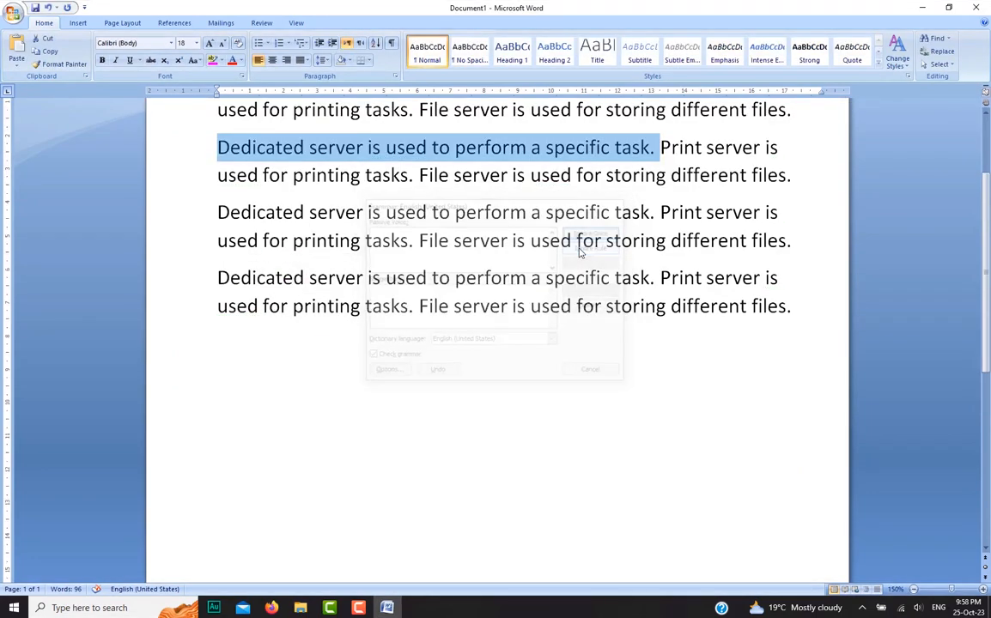
{"action": "left_click_drag", "start_coordinate": [501, 261], "coordinate": [491, 279]}
{"action": "left_click", "coordinate": [463, 476]}
{"action": "scroll", "coordinate": [487, 438], "scroll_direction": "up", "scroll_amount": 3}
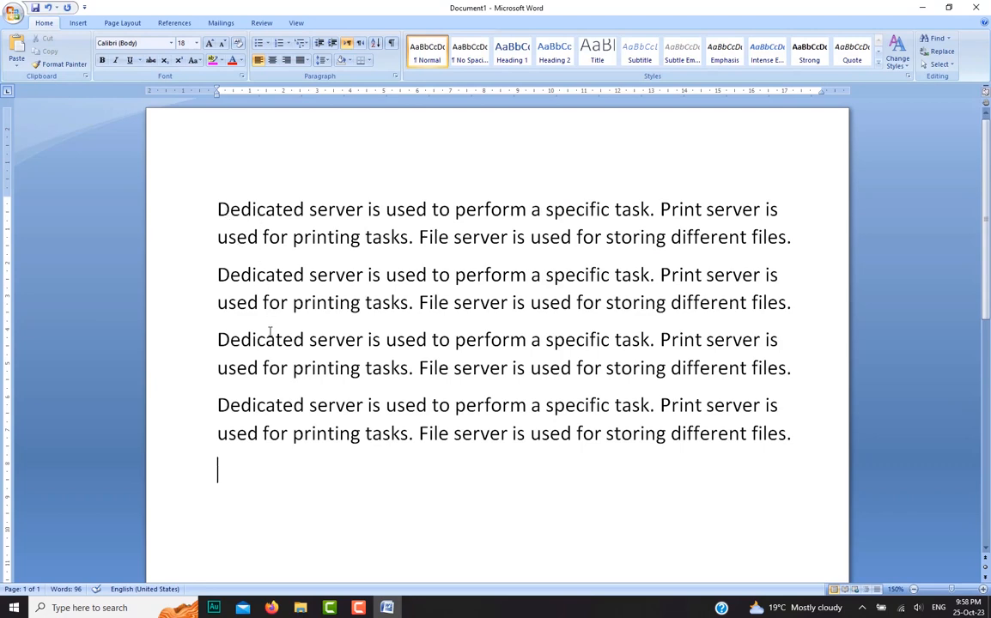
{"action": "left_click_drag", "start_coordinate": [804, 438], "coordinate": [225, 405]}
{"action": "left_click_drag", "start_coordinate": [788, 368], "coordinate": [262, 342]}
{"action": "left_click_drag", "start_coordinate": [794, 302], "coordinate": [241, 265]}
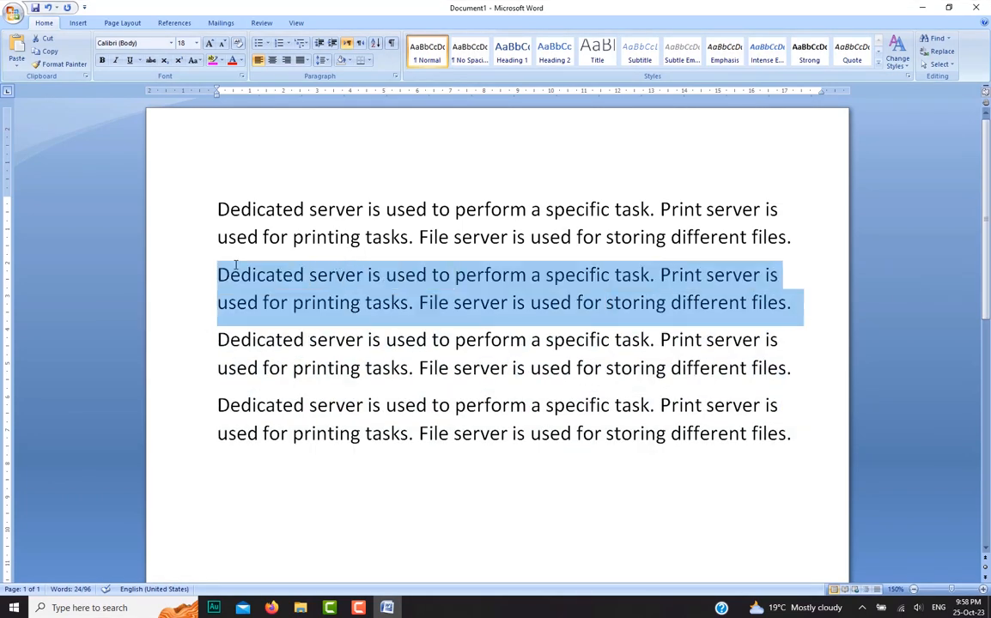
{"action": "left_click_drag", "start_coordinate": [786, 227], "coordinate": [221, 206]}
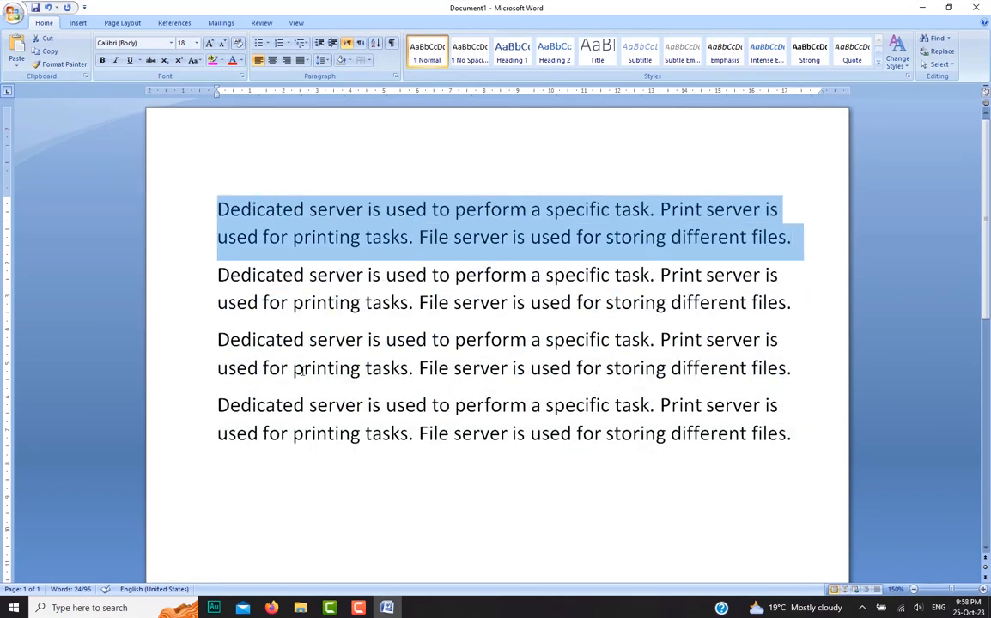
{"action": "left_click", "coordinate": [425, 434]}
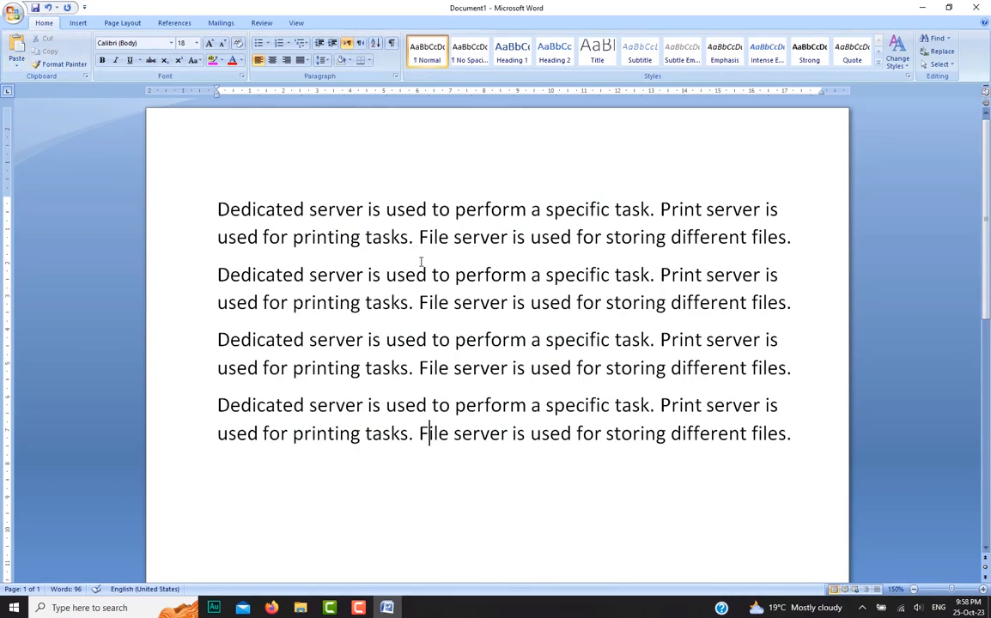
- Undo the three pastes so that only the original paragraph is left
{"action": "left_click", "coordinate": [47, 8]}
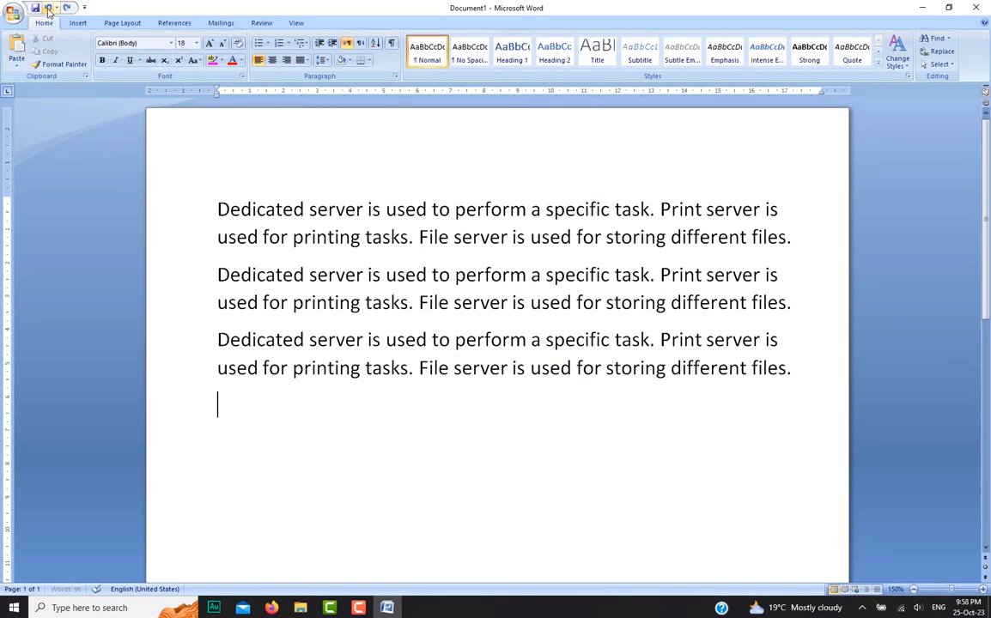
{"action": "left_click", "coordinate": [47, 8]}
{"action": "left_click", "coordinate": [46, 8]}
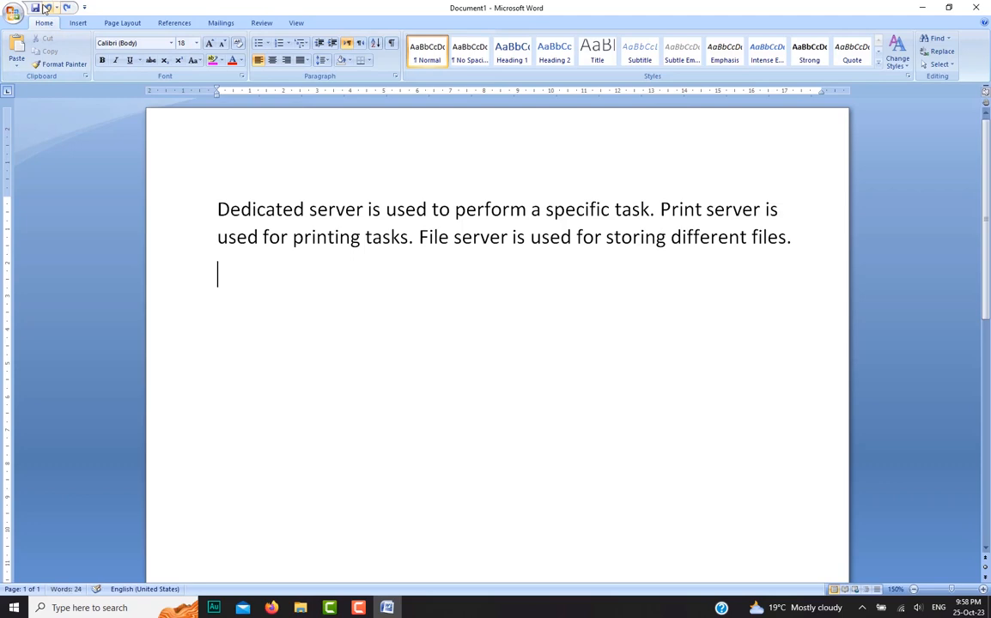
- Copy the whole original paragraph to the clipboard
{"action": "triple_click", "coordinate": [453, 211]}
{"action": "key", "text": "ctrl+c"}
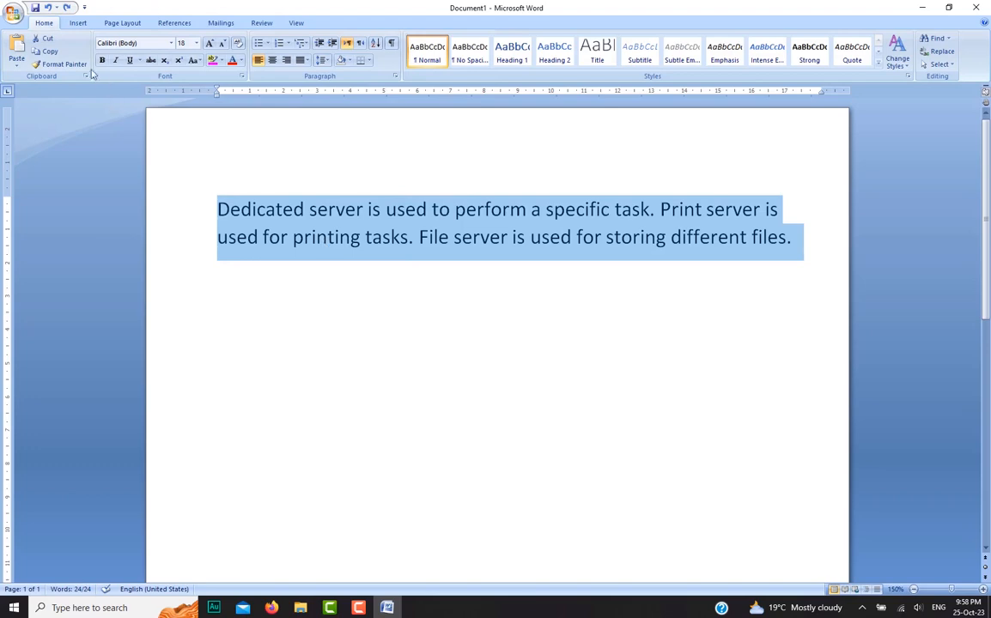
{"action": "left_click", "coordinate": [53, 55]}
- Paste three copies of the paragraph, starting on the empty line below the original
{"action": "left_click", "coordinate": [273, 281]}
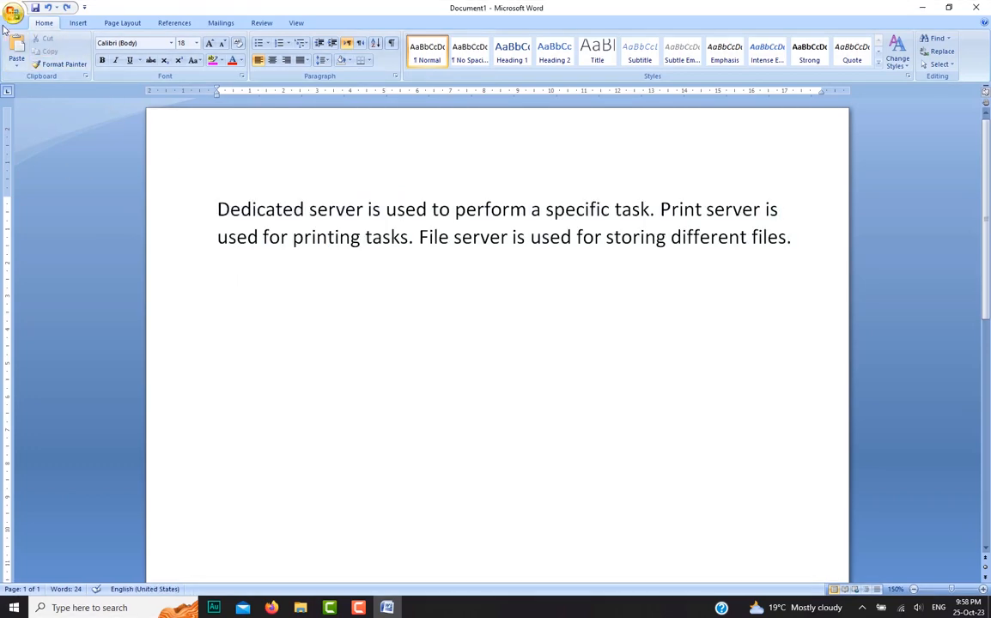
{"action": "left_click", "coordinate": [16, 67]}
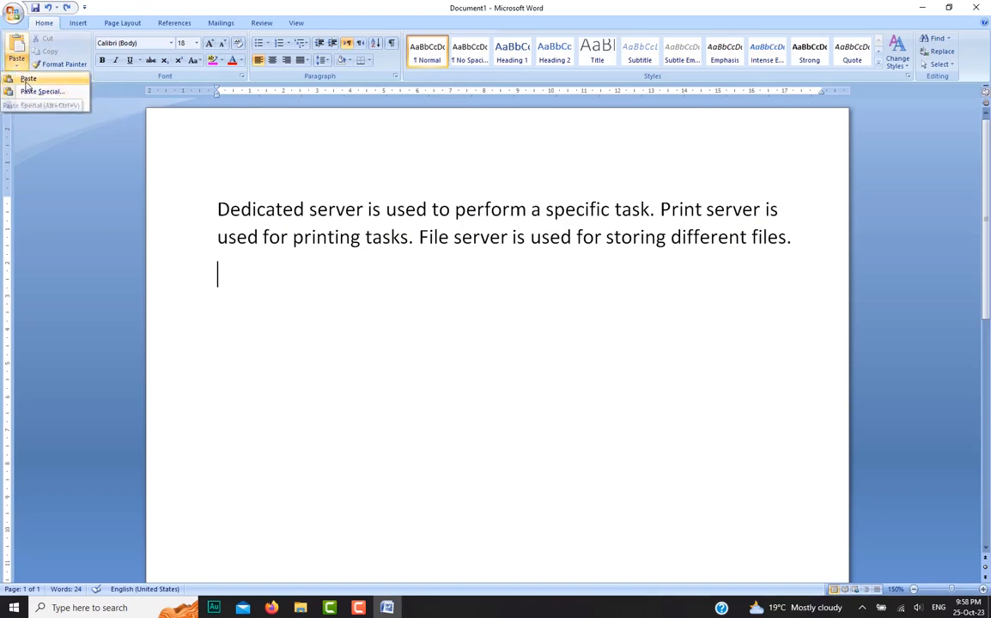
{"action": "left_click", "coordinate": [27, 79]}
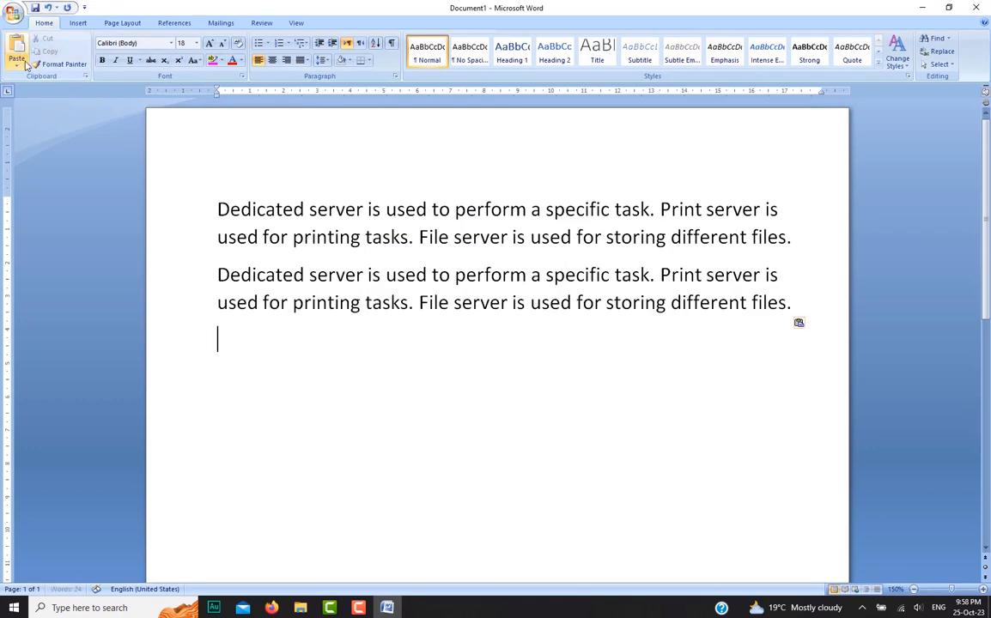
{"action": "left_click", "coordinate": [15, 47]}
{"action": "left_click", "coordinate": [15, 47]}
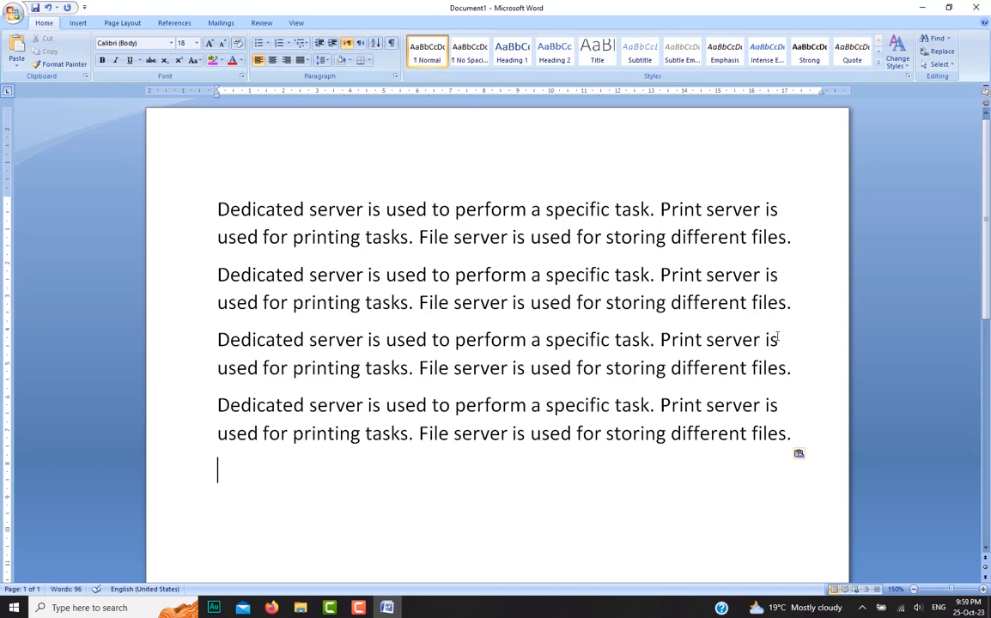
- Insert an empty line after each of the first three paragraphs to separate the four copies
{"action": "left_click", "coordinate": [803, 307]}
{"action": "key", "text": "Return"}
{"action": "left_click", "coordinate": [806, 251]}
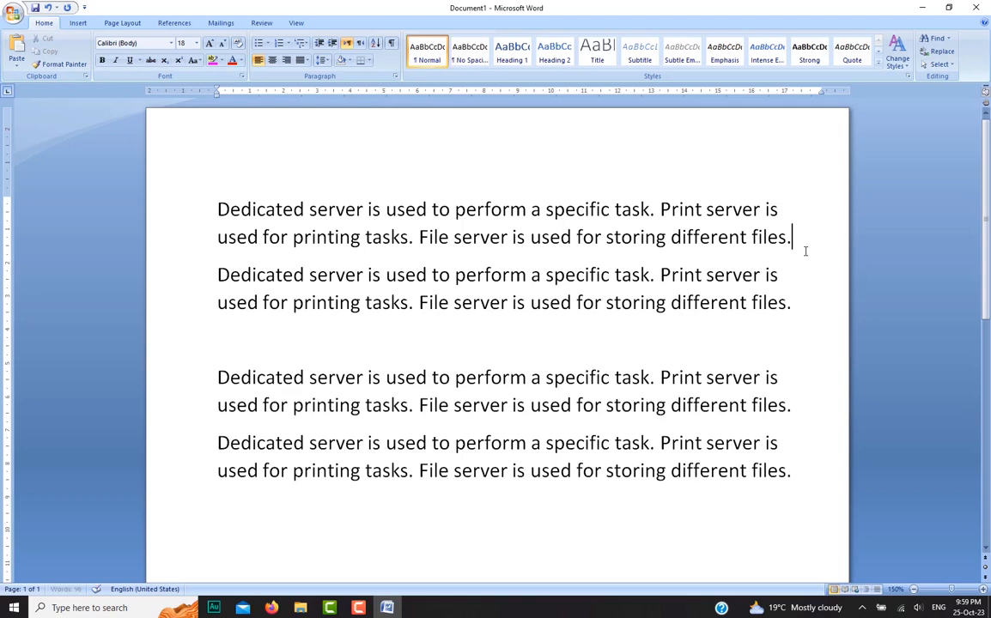
{"action": "key", "text": "Return"}
{"action": "left_click", "coordinate": [790, 444]}
{"action": "key", "text": "Return"}
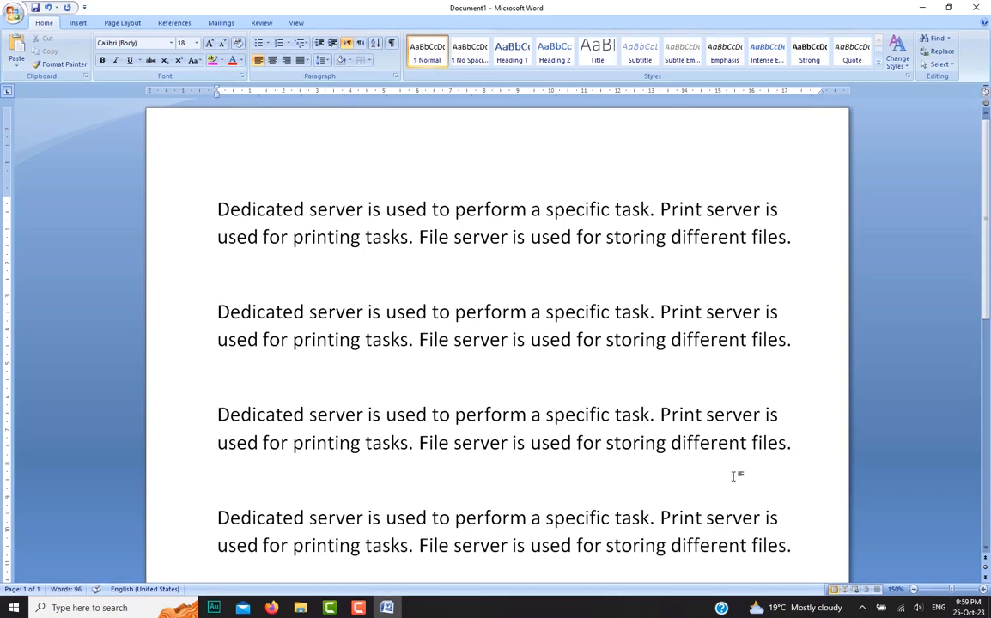
- Center the second paragraph and align the third paragraph to the right
{"action": "left_click", "coordinate": [433, 212]}
{"action": "left_click", "coordinate": [430, 313]}
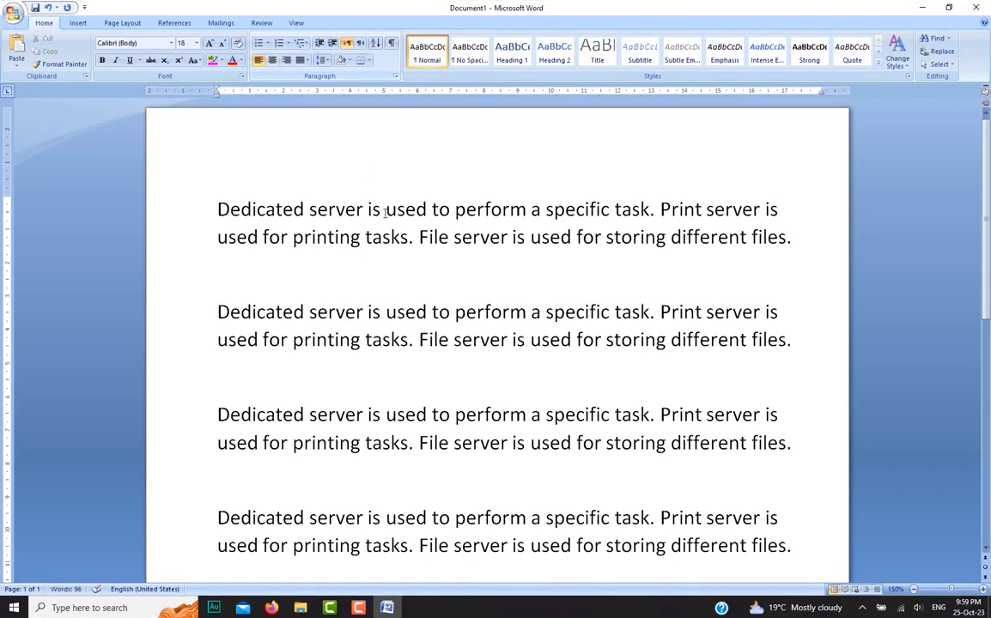
{"action": "left_click", "coordinate": [274, 66]}
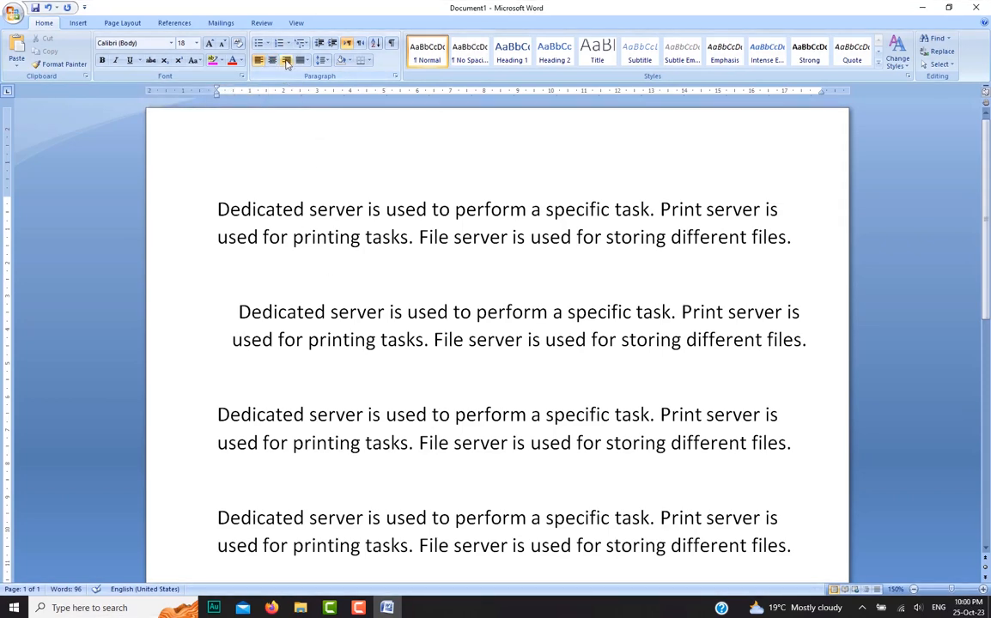
{"action": "left_click", "coordinate": [286, 62]}
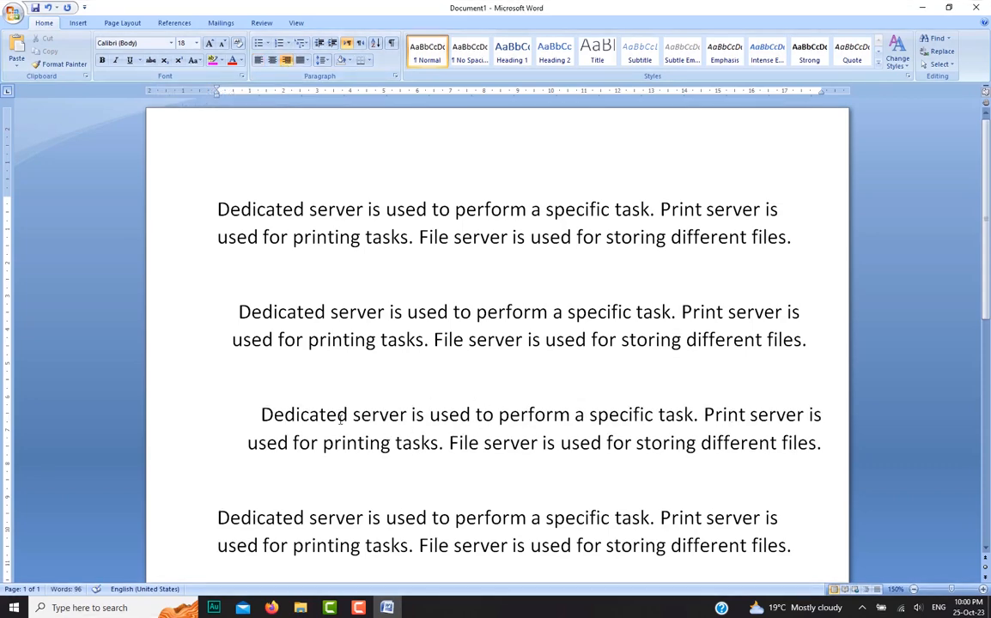
- Apply the Justify alignment to the fourth paragraph
{"action": "scroll", "coordinate": [482, 414], "scroll_direction": "down", "scroll_amount": 2}
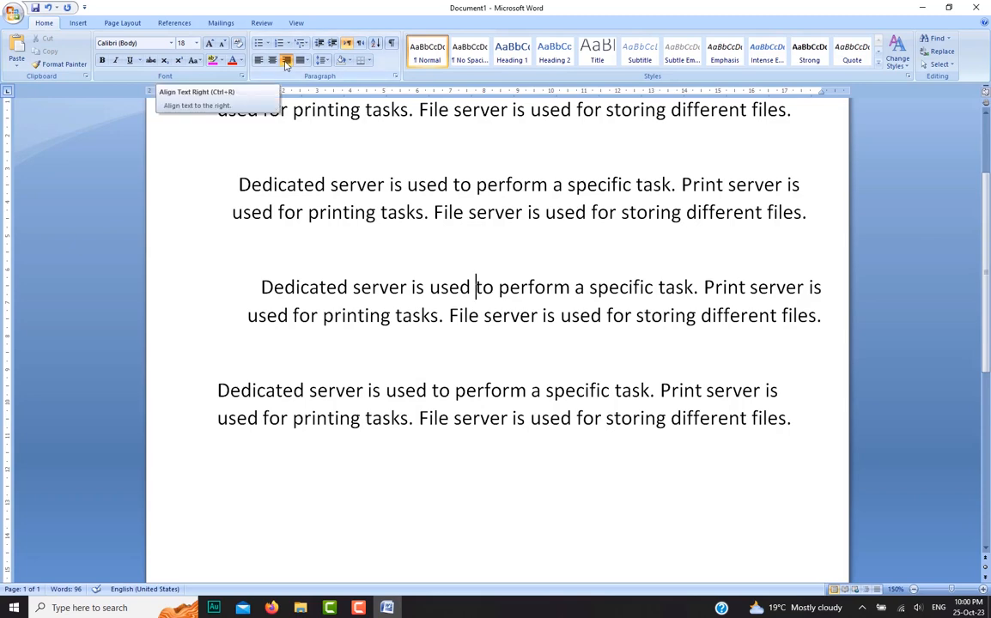
{"action": "left_click", "coordinate": [451, 390]}
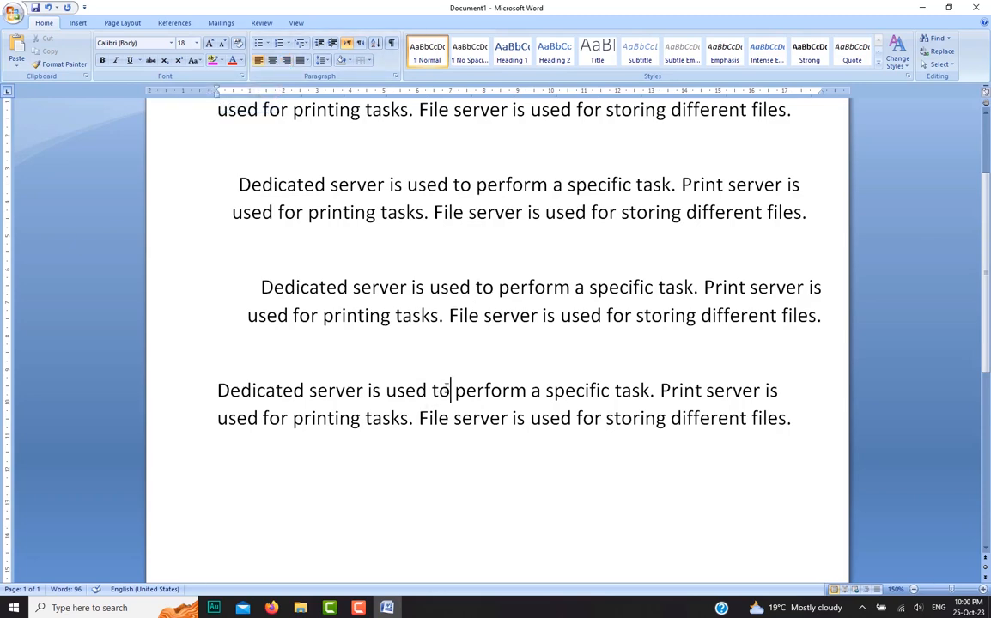
{"action": "left_click", "coordinate": [303, 62]}
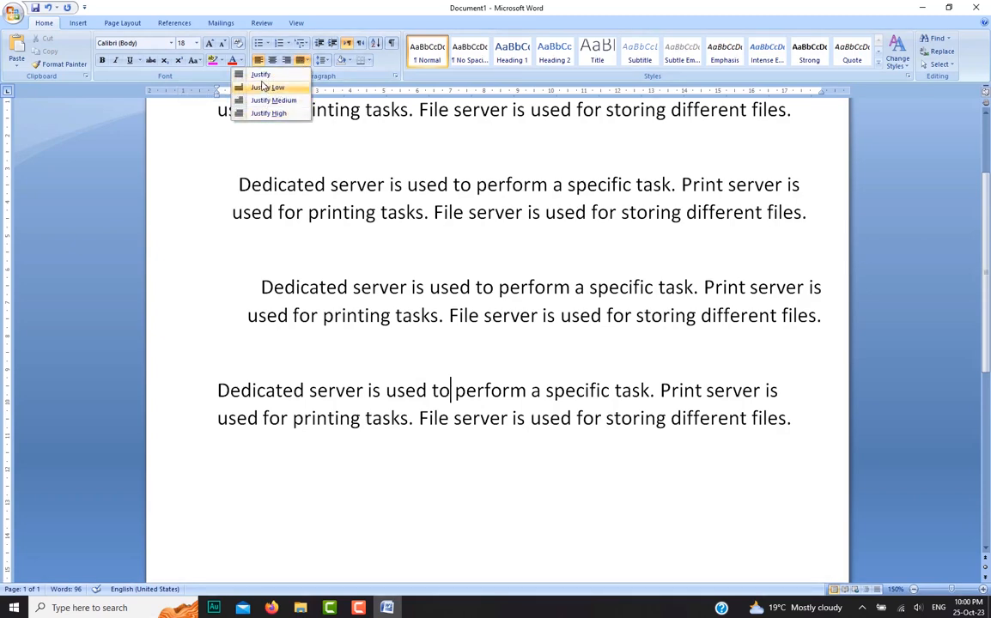
{"action": "left_click", "coordinate": [263, 76]}
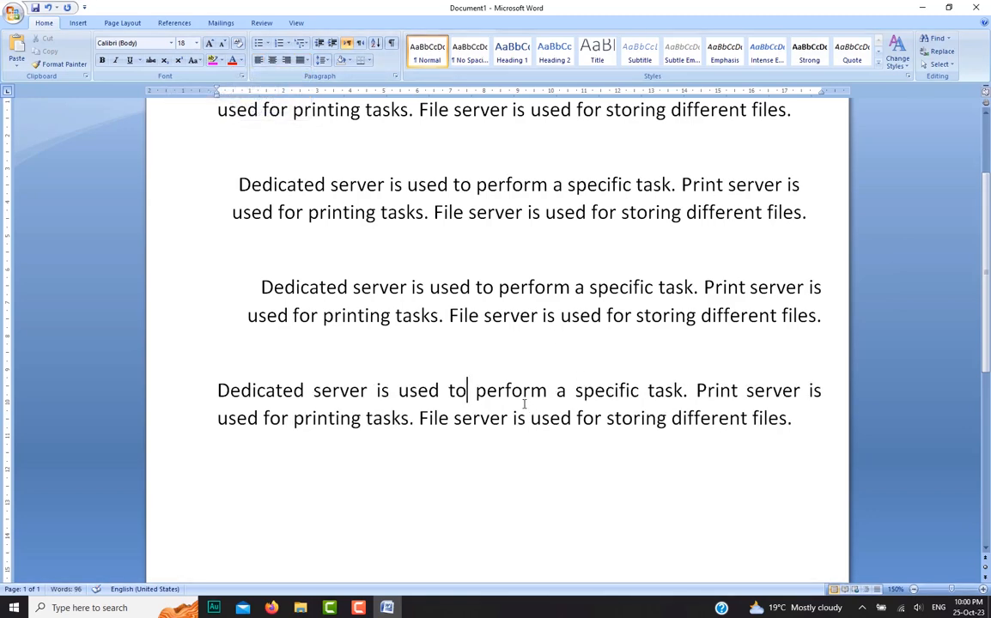
- Check the alignment setting of each paragraph, going from the fourth back up to the first
{"action": "left_click", "coordinate": [470, 395]}
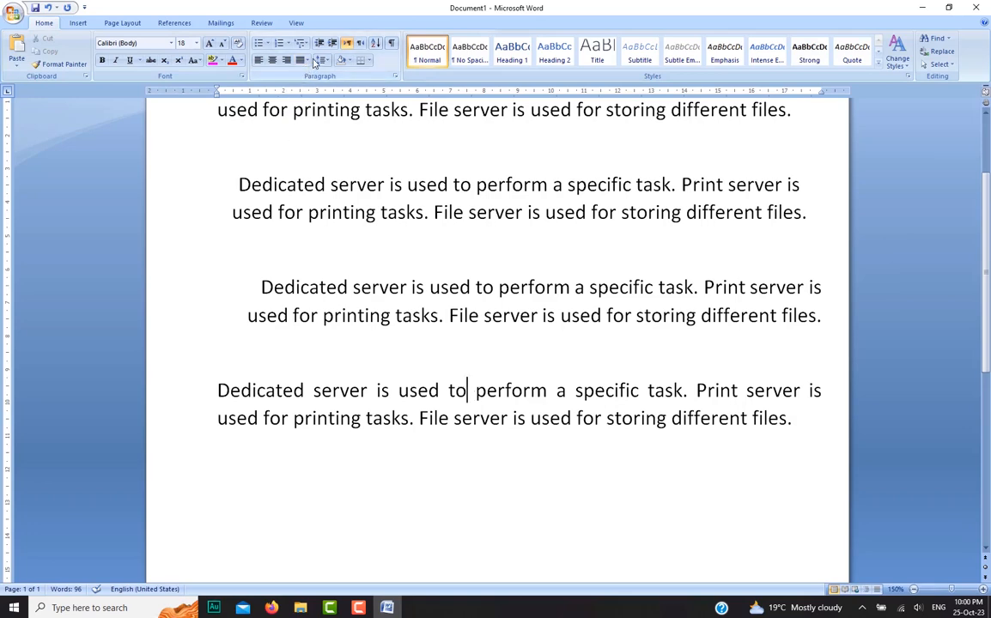
{"action": "left_click", "coordinate": [311, 61]}
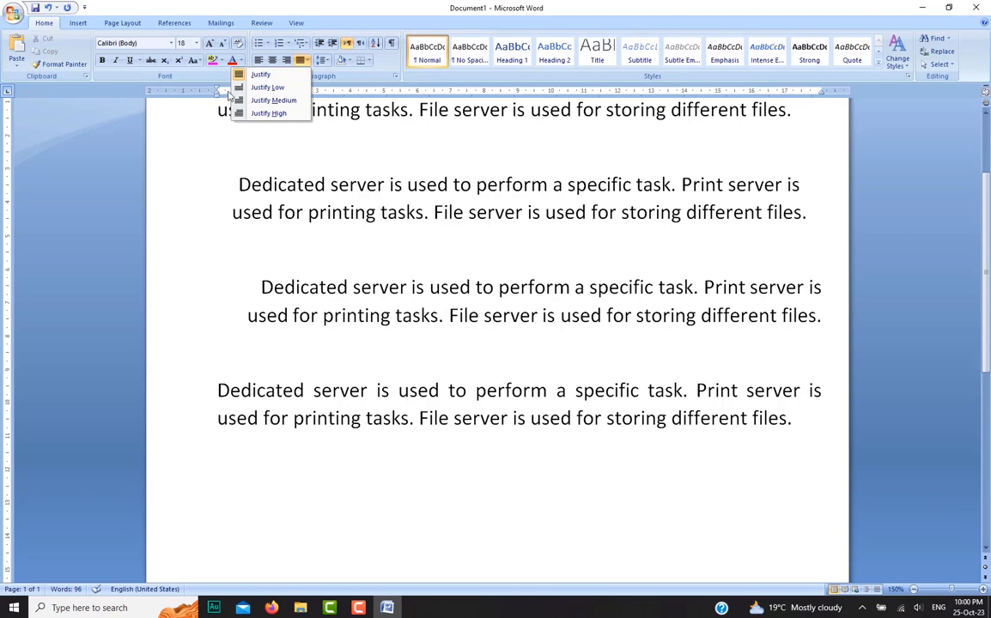
{"action": "left_click", "coordinate": [464, 388]}
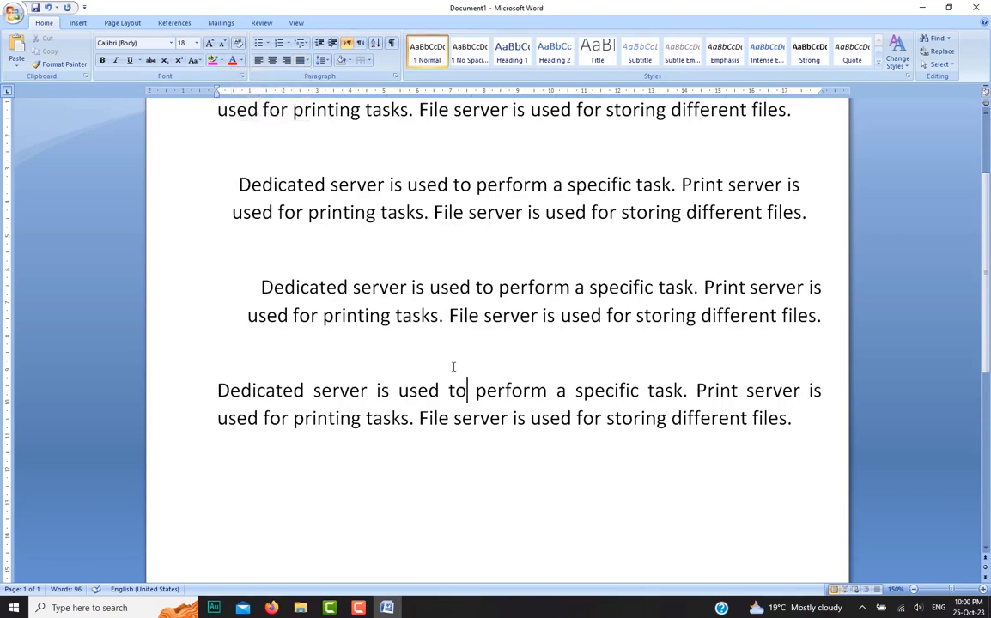
{"action": "left_click", "coordinate": [496, 290]}
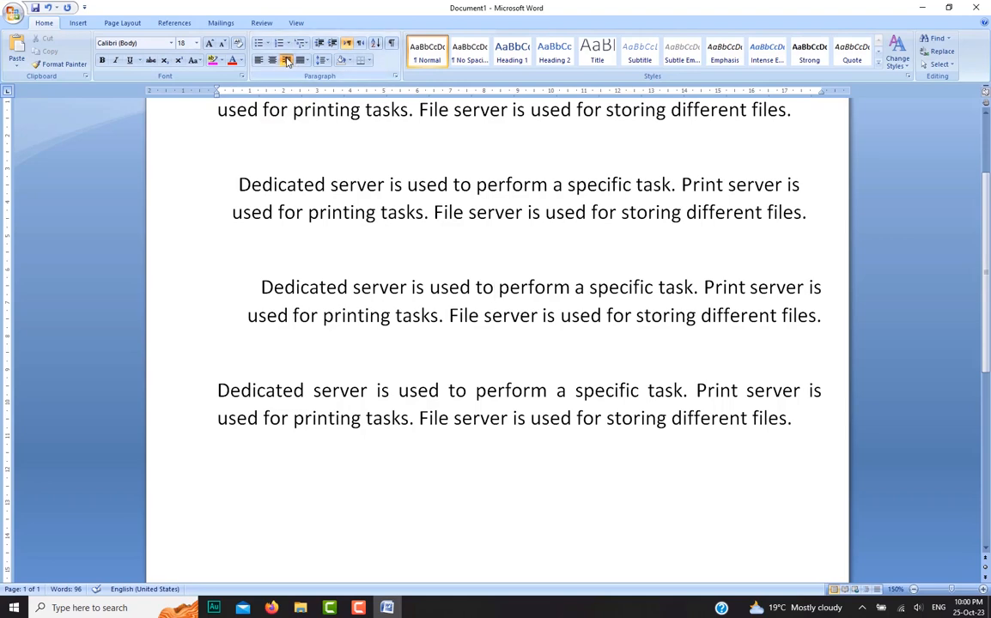
{"action": "scroll", "coordinate": [442, 275], "scroll_direction": "up", "scroll_amount": 1}
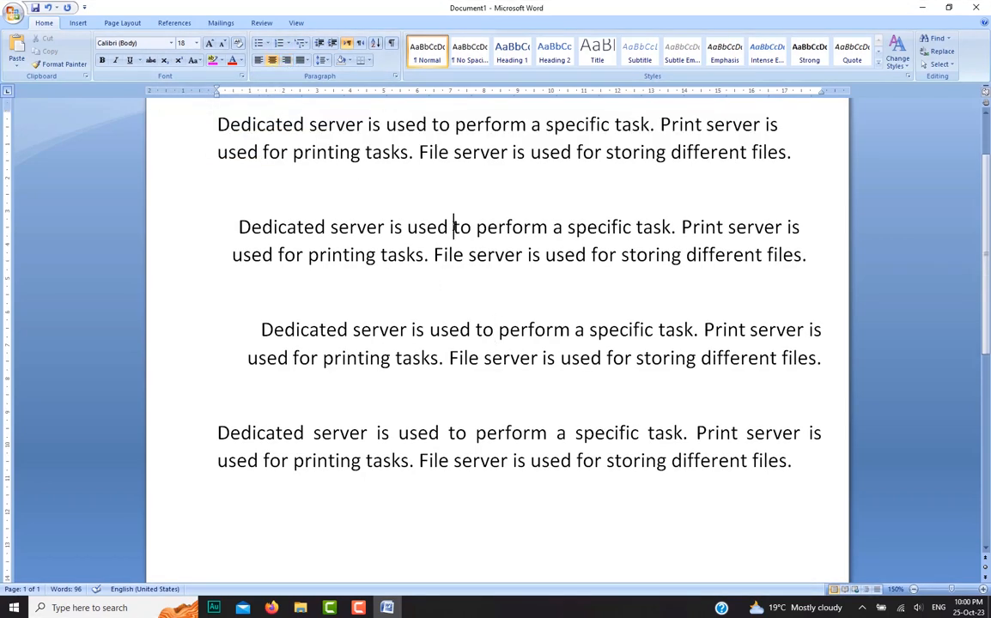
{"action": "scroll", "coordinate": [460, 270], "scroll_direction": "up", "scroll_amount": 2}
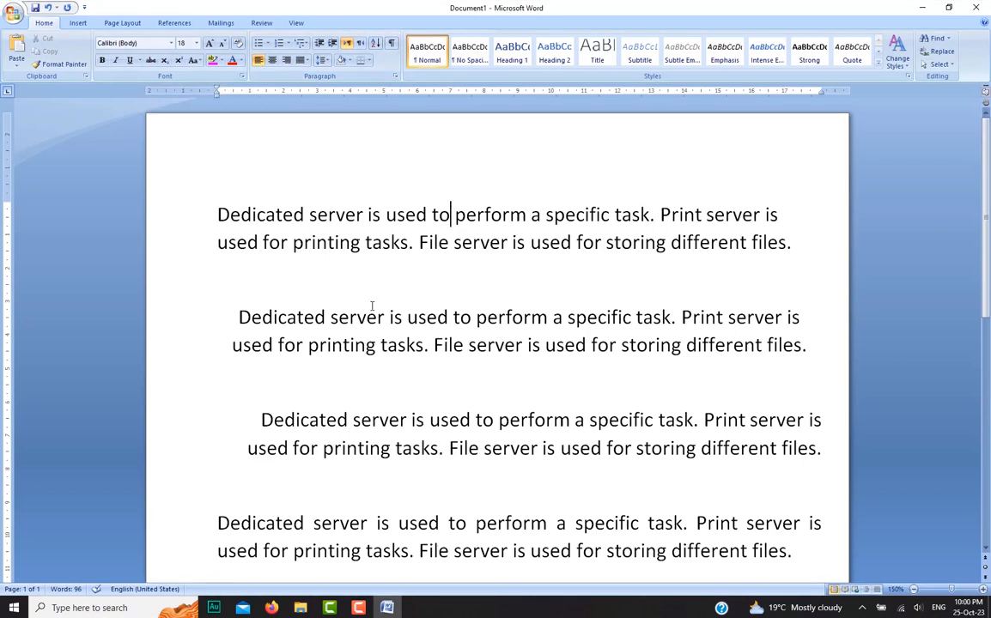
- Inspect the four differently aligned paragraphs in Print Preview, then return to the document
{"action": "left_click", "coordinate": [13, 12]}
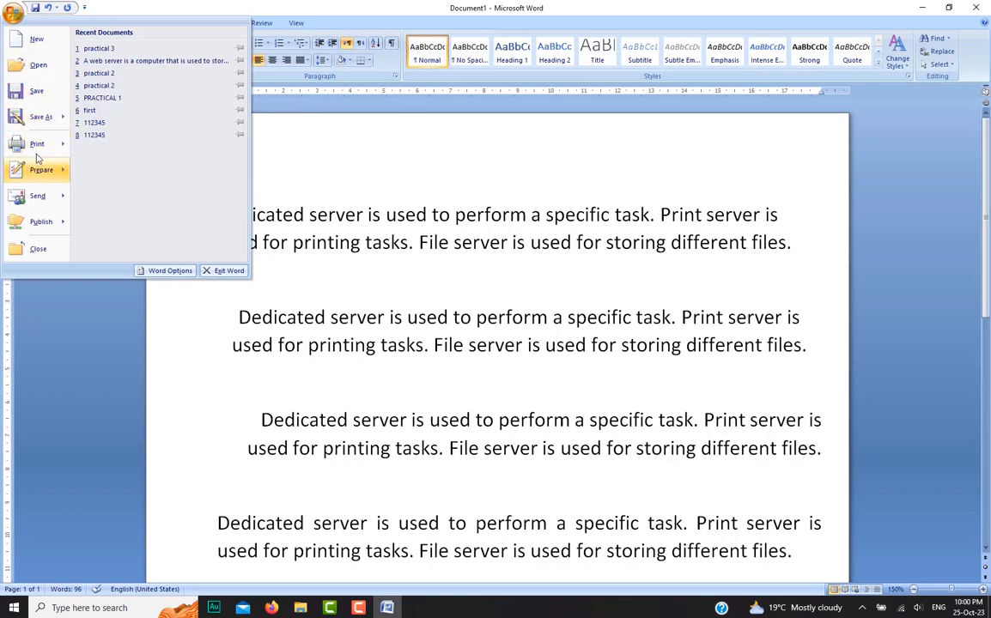
{"action": "mouse_move", "coordinate": [38, 147]}
{"action": "left_click", "coordinate": [129, 111]}
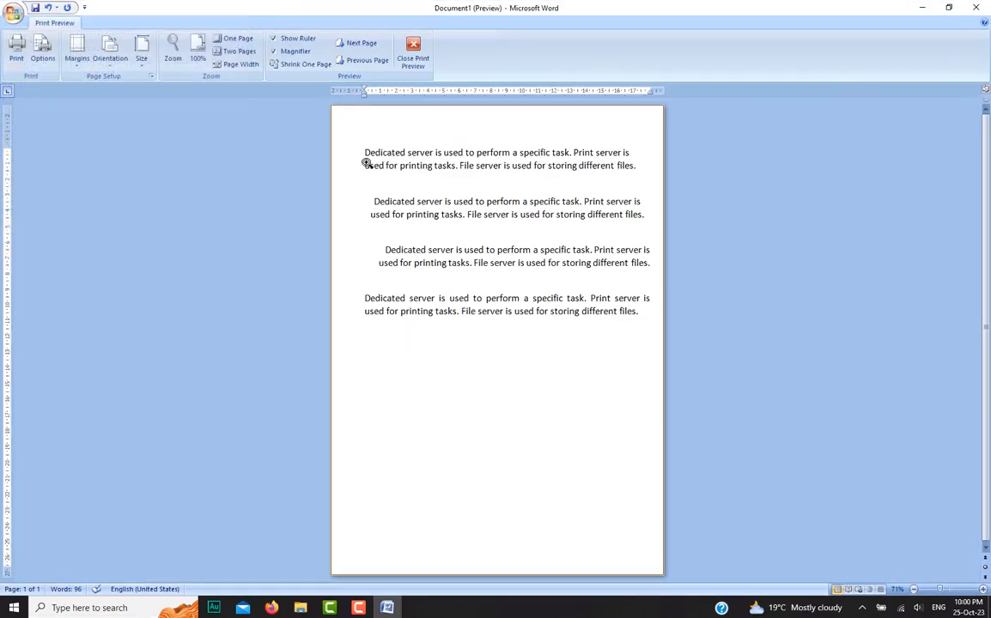
{"action": "left_click", "coordinate": [391, 159]}
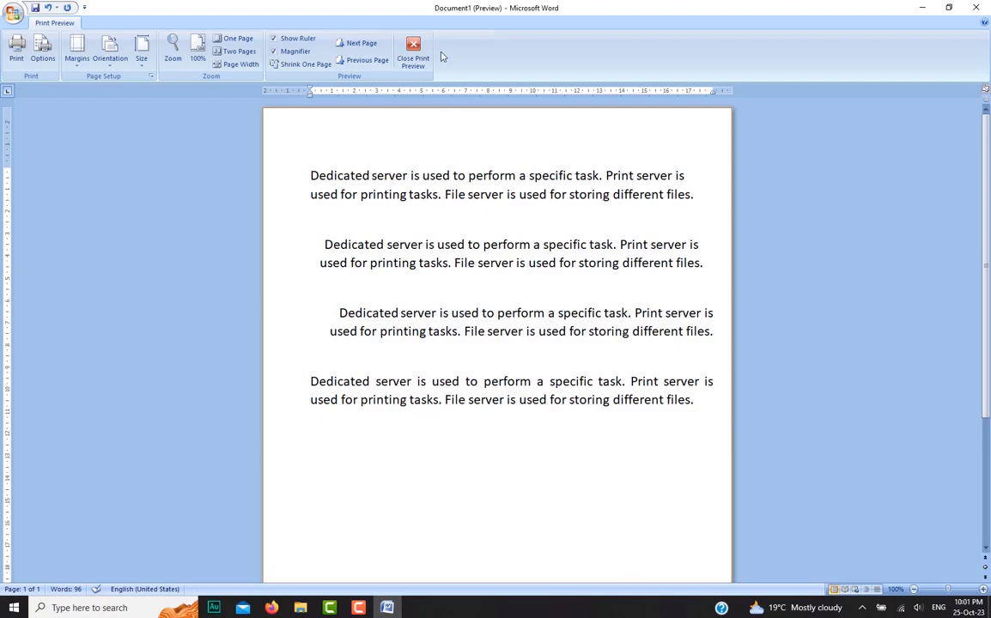
{"action": "left_click", "coordinate": [404, 53]}
{"action": "scroll", "coordinate": [539, 403], "scroll_direction": "up", "scroll_amount": 5, "text": "ctrl"}
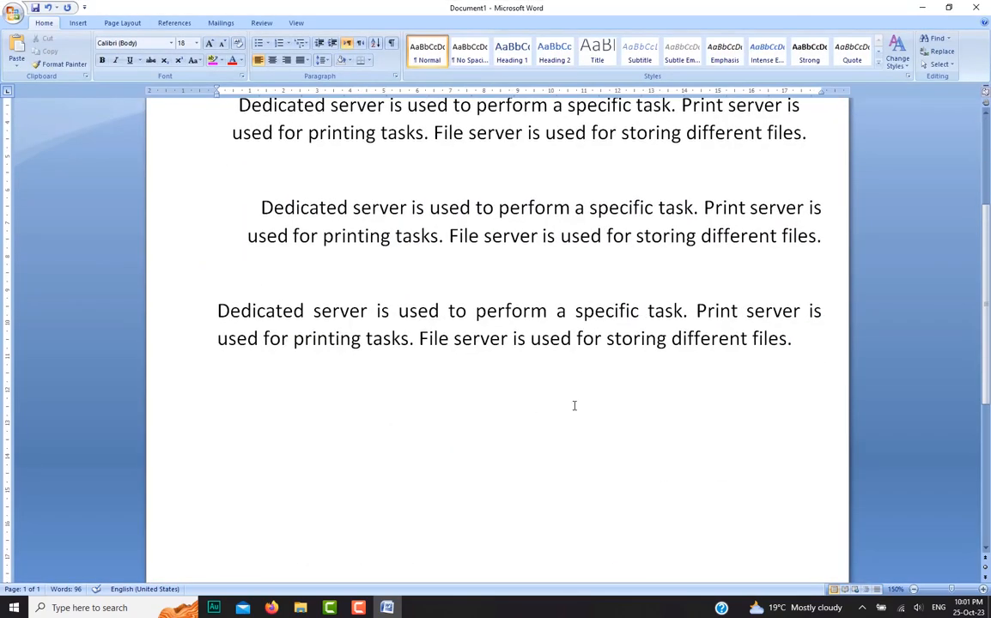
{"action": "scroll", "coordinate": [574, 406], "scroll_direction": "up", "scroll_amount": 2}
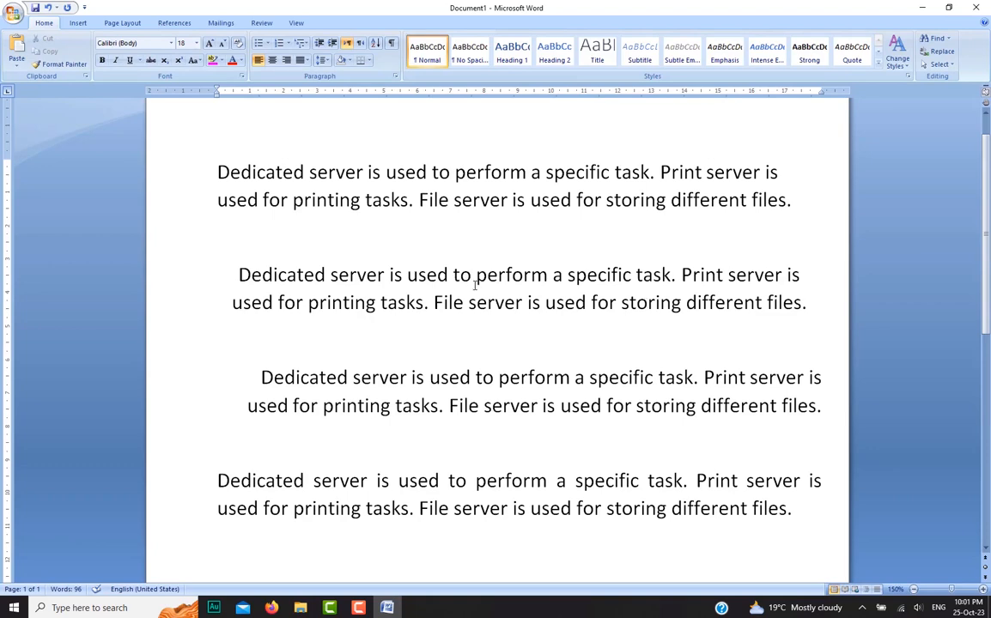
{"action": "scroll", "coordinate": [500, 369], "scroll_direction": "down", "scroll_amount": 2}
{"action": "scroll", "coordinate": [503, 371], "scroll_direction": "up", "scroll_amount": 2}
{"action": "scroll", "coordinate": [507, 371], "scroll_direction": "down", "scroll_amount": 1}
{"action": "scroll", "coordinate": [506, 372], "scroll_direction": "up", "scroll_amount": 2}
- Undo the alignment changes, the inserted empty lines and the pastes until only the original paragraph is left
{"action": "left_click", "coordinate": [48, 8]}
{"action": "left_click", "coordinate": [48, 8]}
{"action": "left_click", "coordinate": [48, 8]}
{"action": "left_click", "coordinate": [49, 8]}
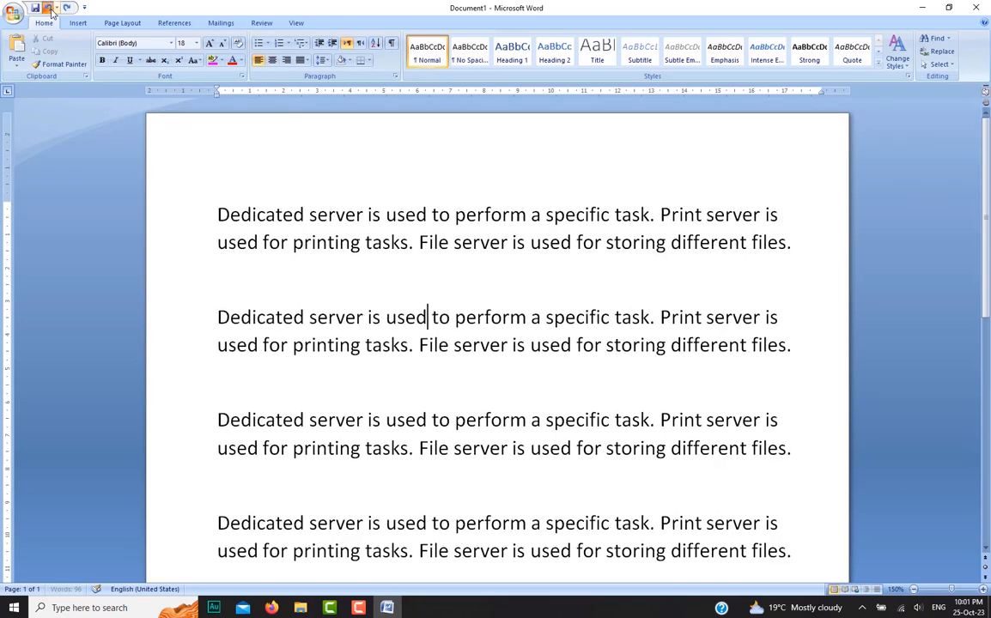
{"action": "left_click", "coordinate": [48, 8]}
{"action": "left_click", "coordinate": [48, 7]}
{"action": "left_click", "coordinate": [48, 7]}
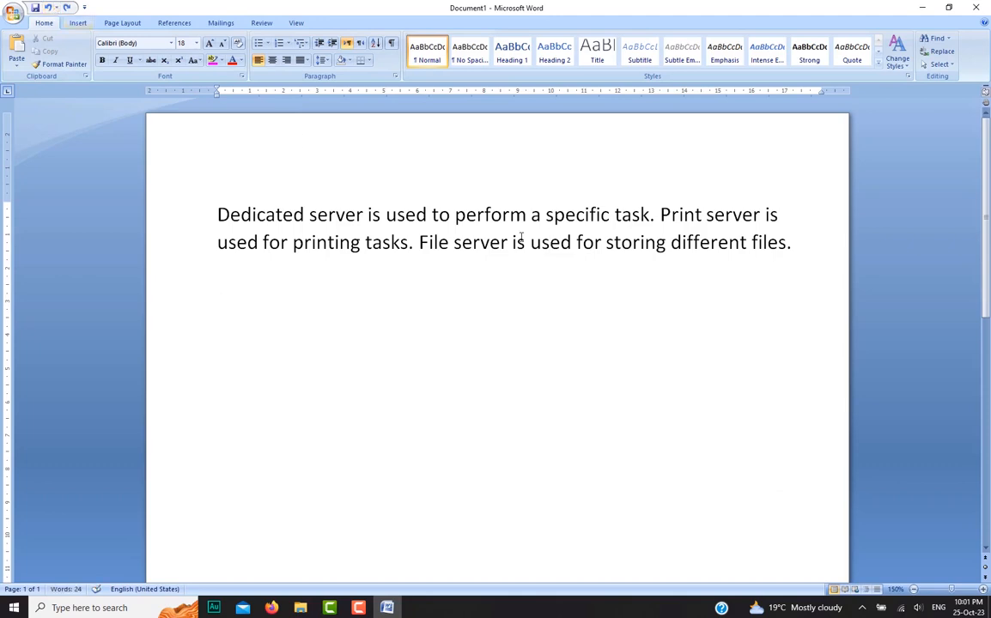
- Redo two of the undone pastes to restore two copies below the original paragraph
{"action": "left_click", "coordinate": [66, 8]}
{"action": "left_click", "coordinate": [67, 7]}
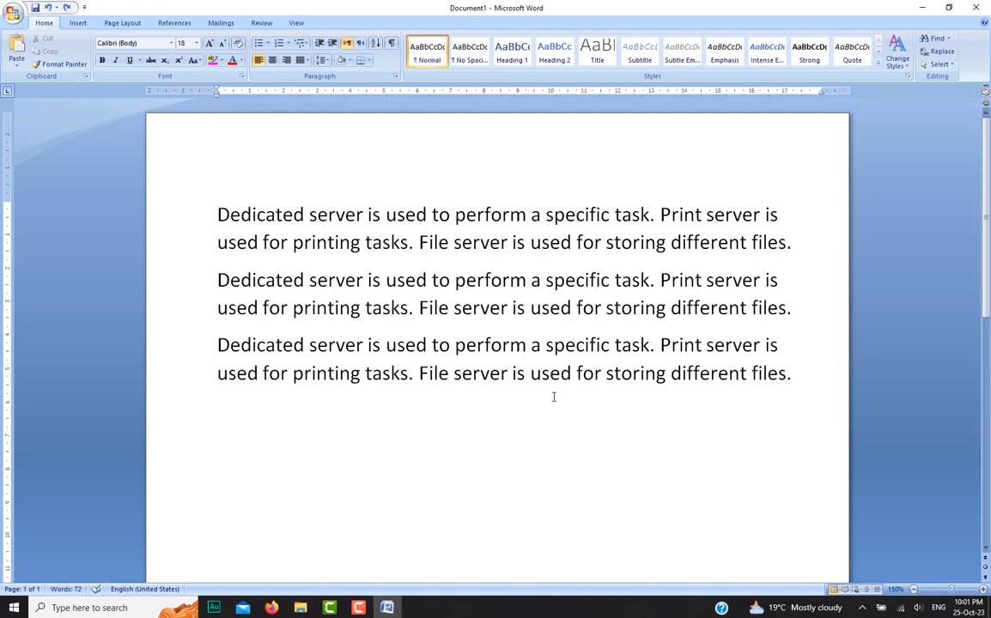
{"action": "scroll", "coordinate": [593, 451], "scroll_direction": "down", "scroll_amount": 5}
{"action": "scroll", "coordinate": [601, 454], "scroll_direction": "down", "scroll_amount": 2}
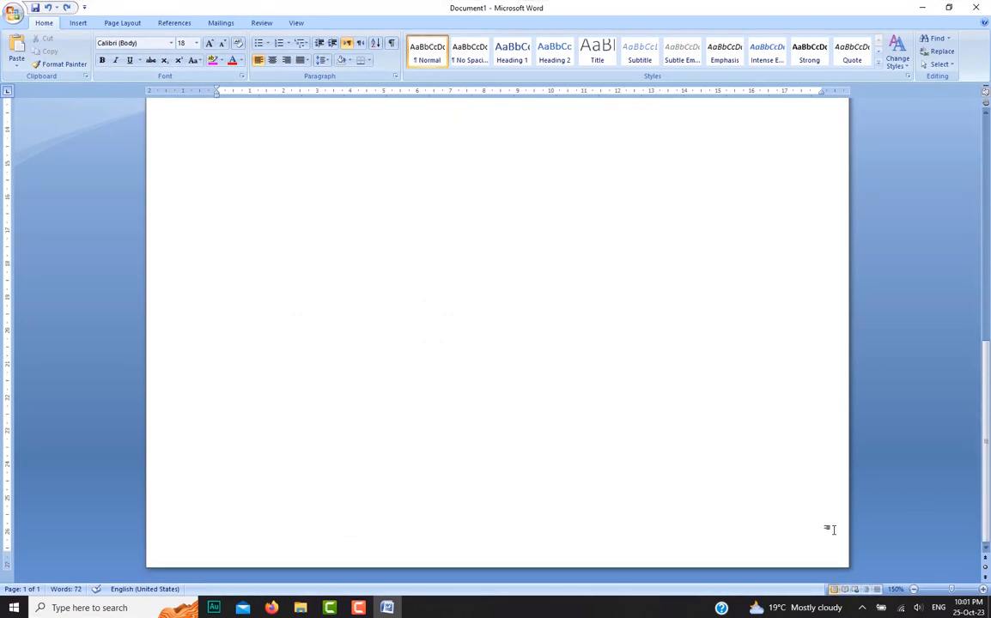
{"action": "scroll", "coordinate": [547, 434], "scroll_direction": "up", "scroll_amount": 3}
{"action": "scroll", "coordinate": [516, 438], "scroll_direction": "up", "scroll_amount": 3}
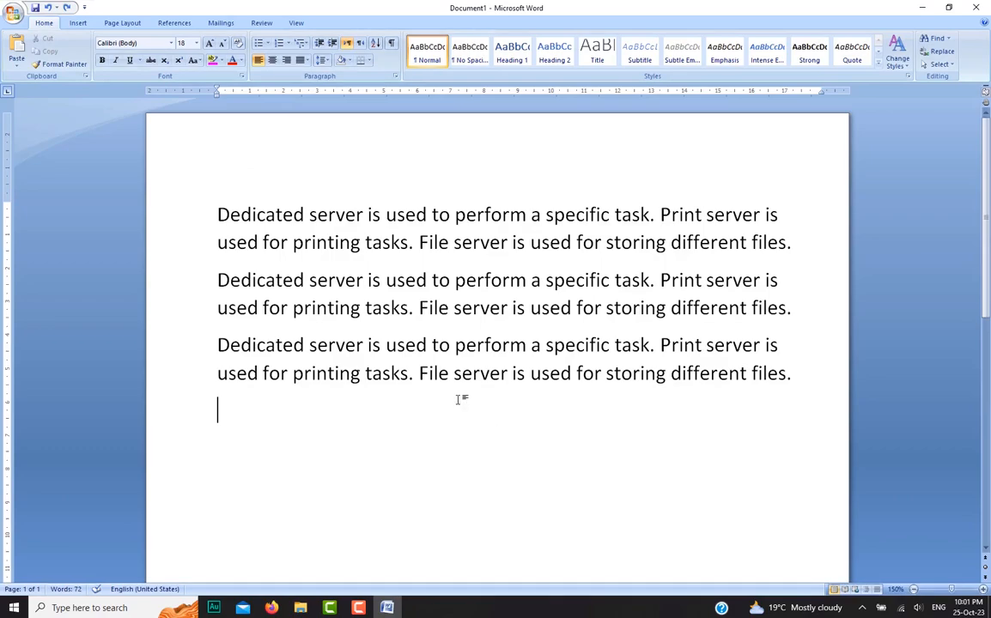
- Insert a Plain Number 3 page number at the bottom of the page and close the footer
{"action": "left_click", "coordinate": [77, 23]}
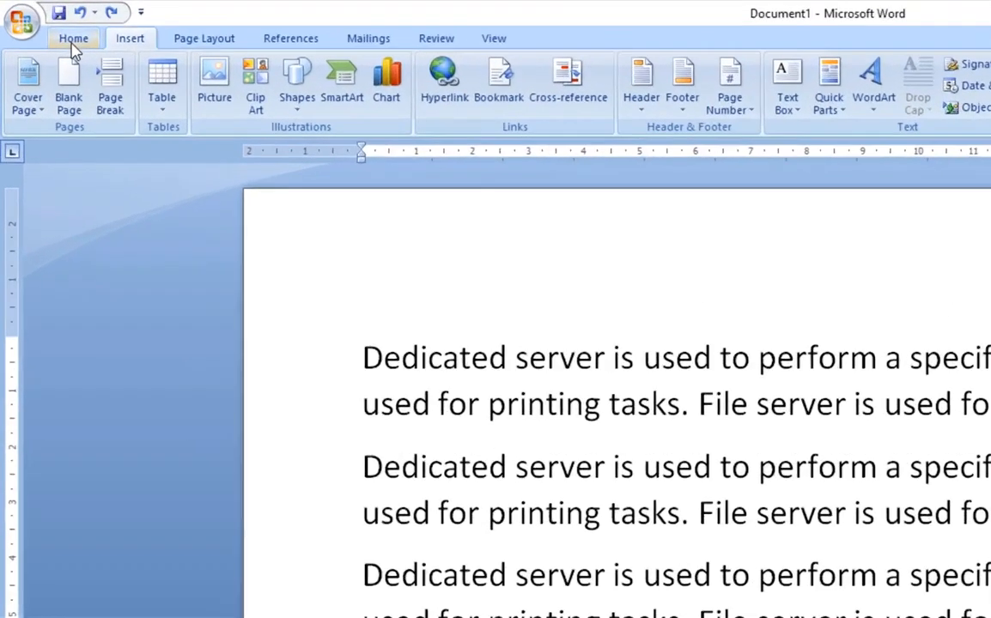
{"action": "left_click", "coordinate": [73, 41]}
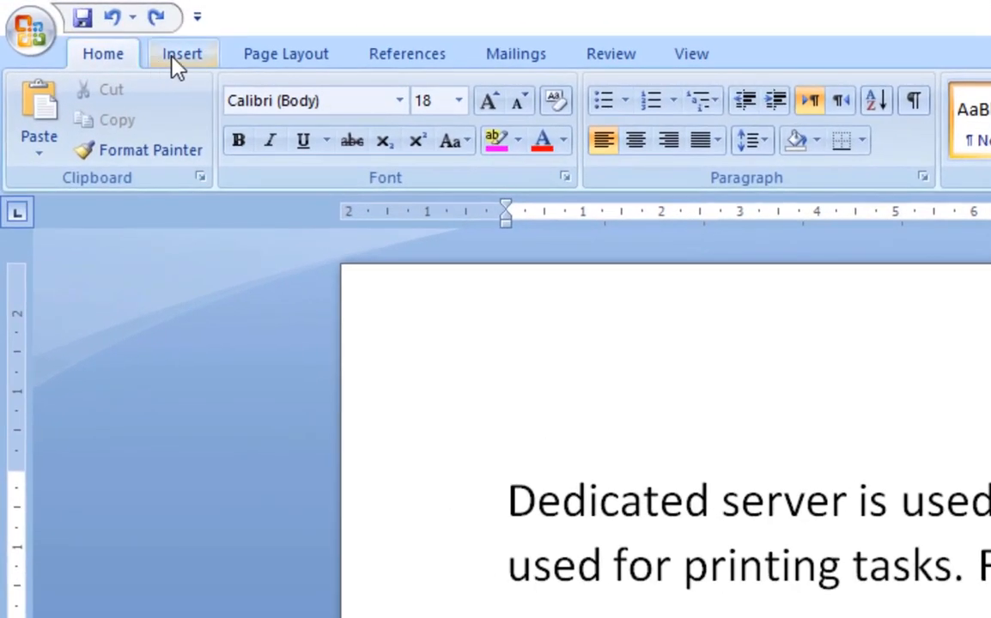
{"action": "left_click", "coordinate": [122, 44]}
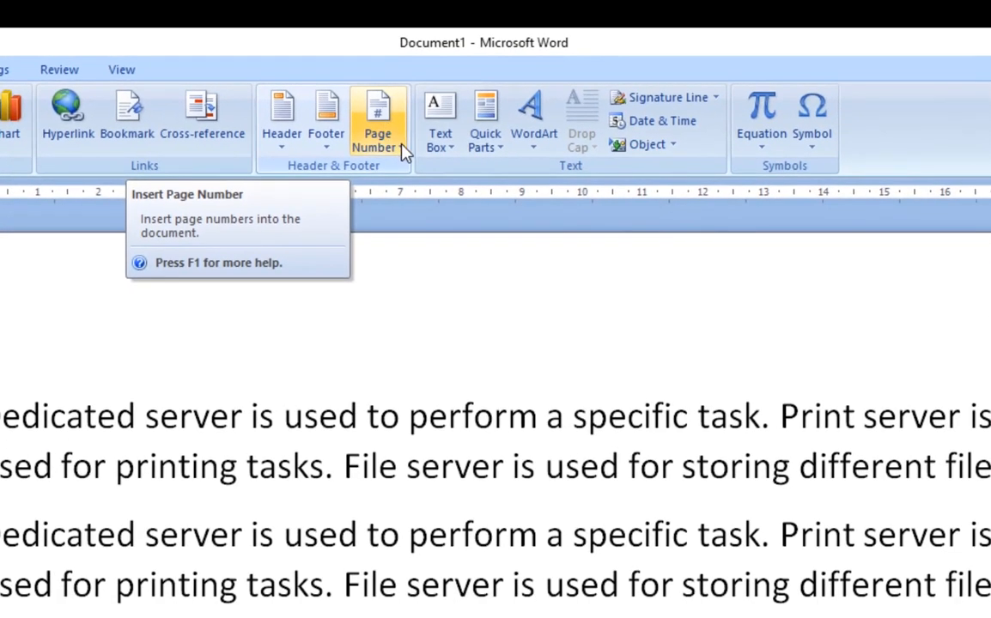
{"action": "left_click", "coordinate": [402, 146]}
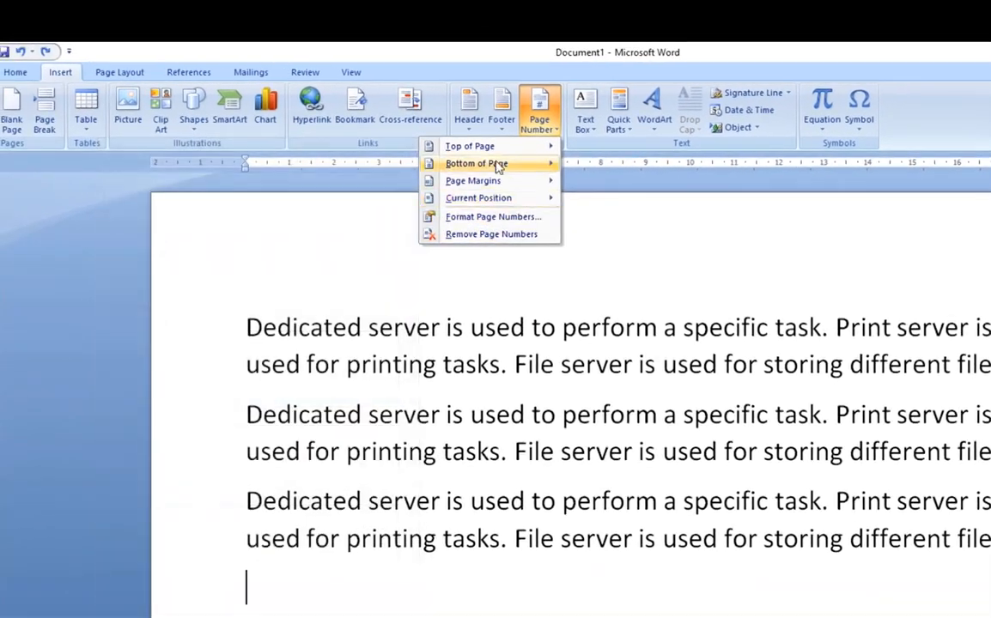
{"action": "mouse_move", "coordinate": [449, 167]}
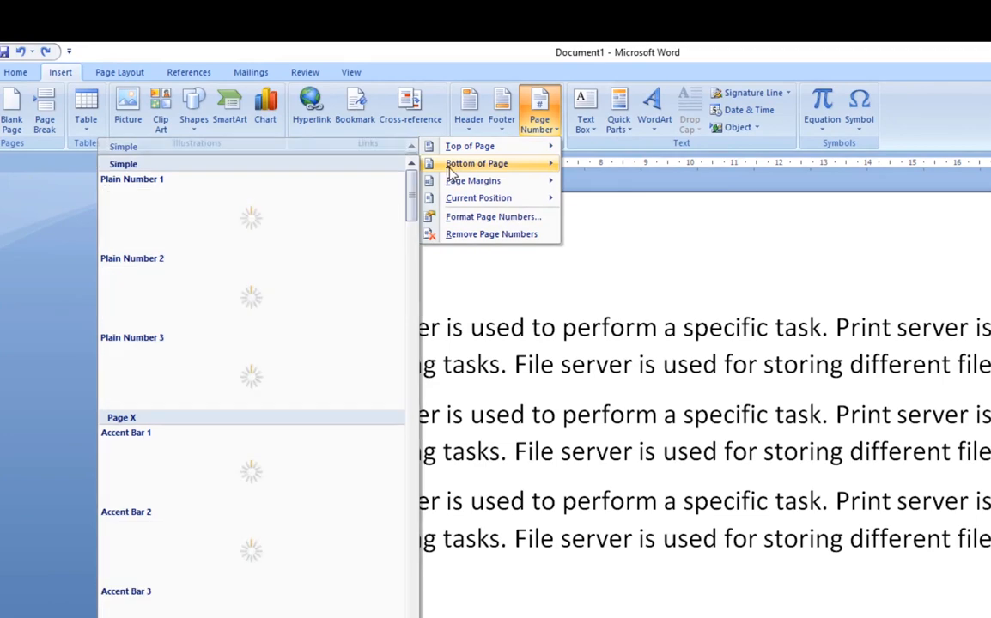
{"action": "mouse_move", "coordinate": [456, 190]}
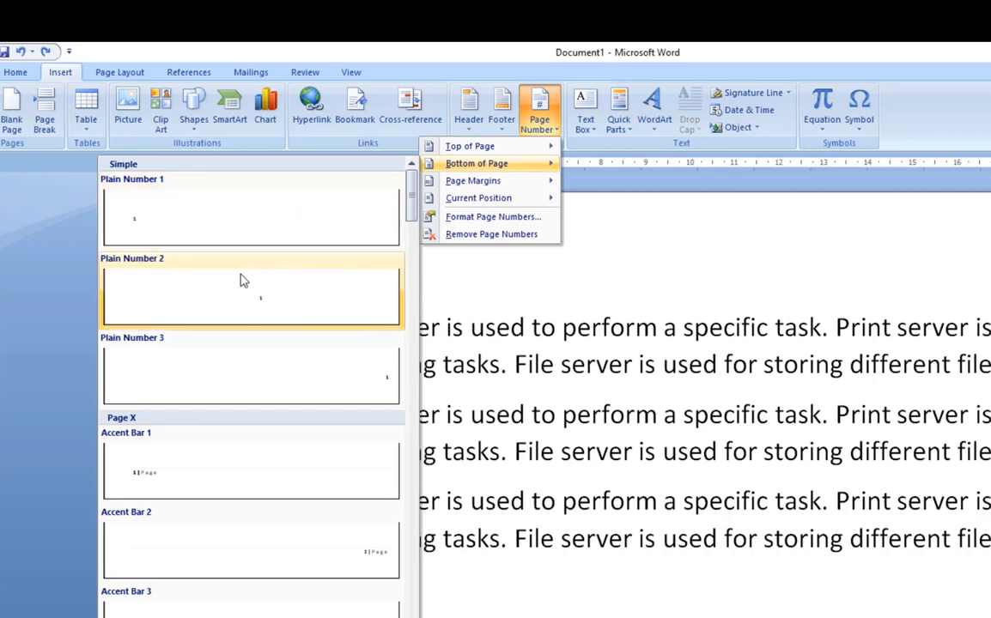
{"action": "left_click", "coordinate": [245, 359]}
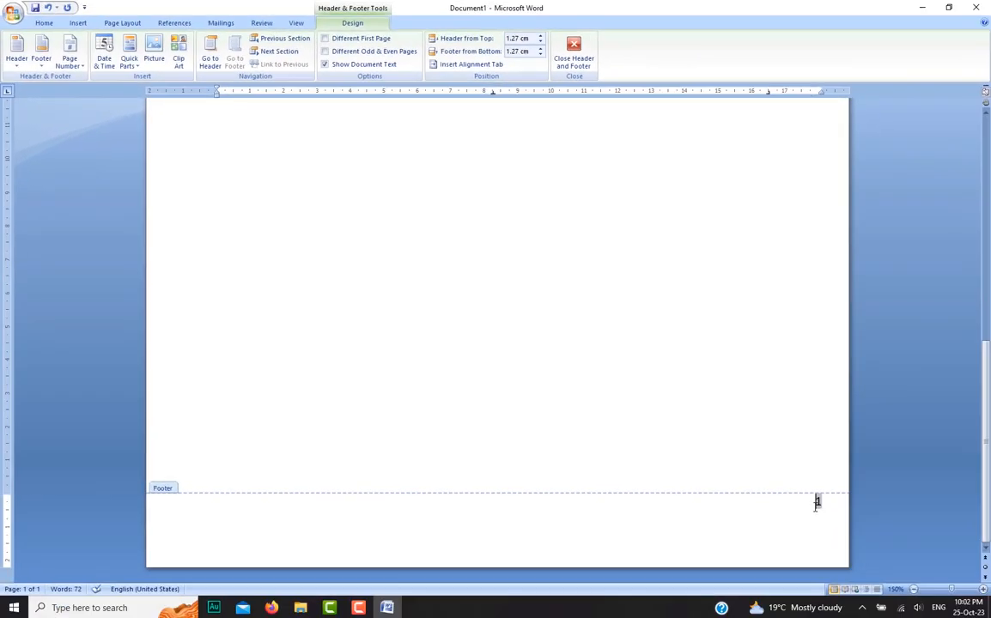
{"action": "left_click", "coordinate": [576, 53]}
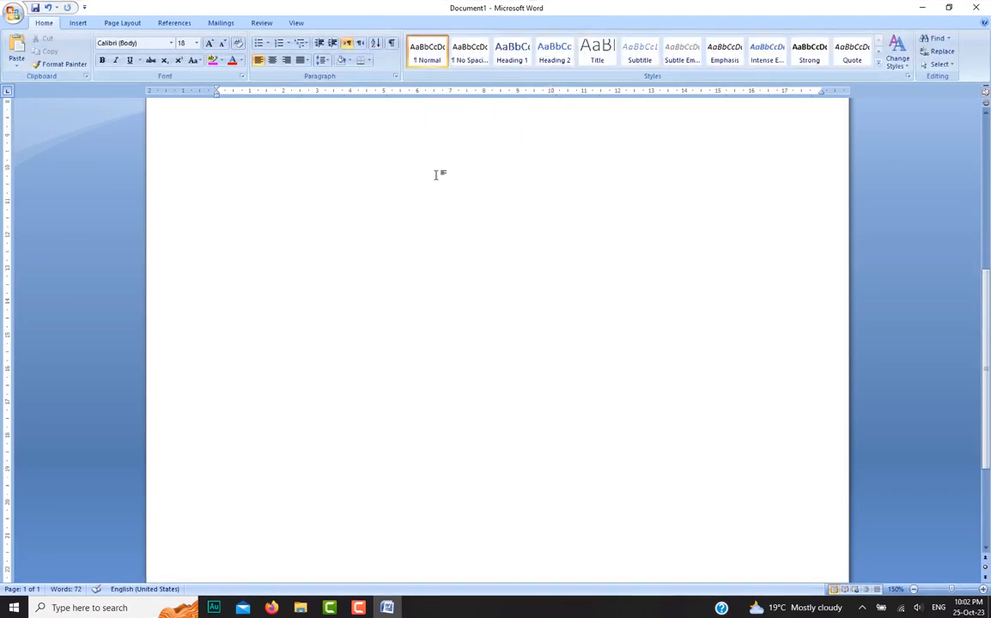
- Check the page number at the foot of the page in Print Preview, then return to the document
{"action": "left_click", "coordinate": [14, 13]}
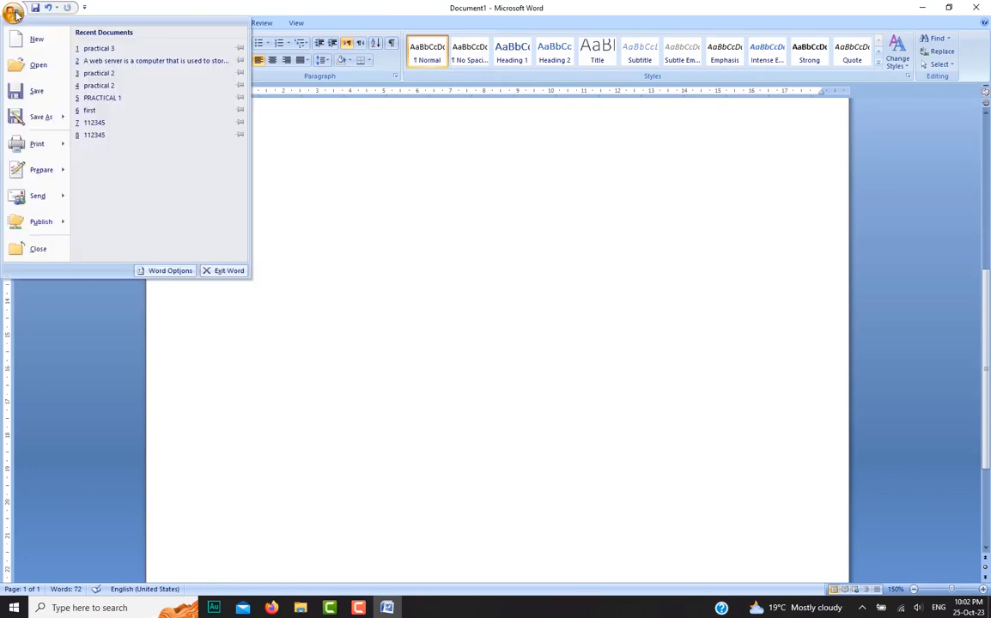
{"action": "left_click", "coordinate": [115, 117]}
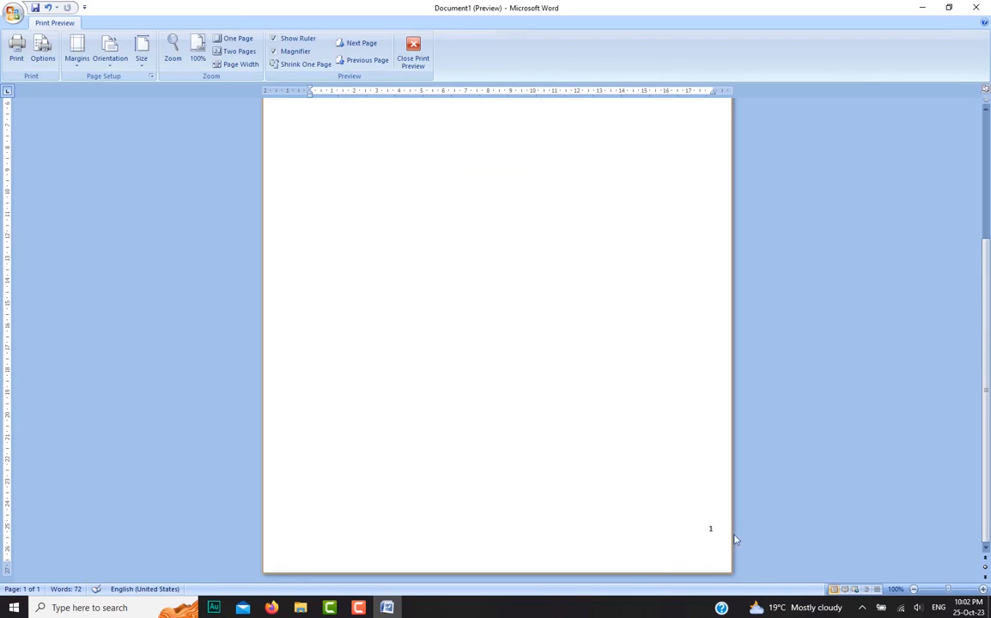
{"action": "scroll", "coordinate": [610, 399], "scroll_direction": "up", "scroll_amount": 5}
{"action": "left_click", "coordinate": [603, 422]}
{"action": "left_click", "coordinate": [415, 59]}
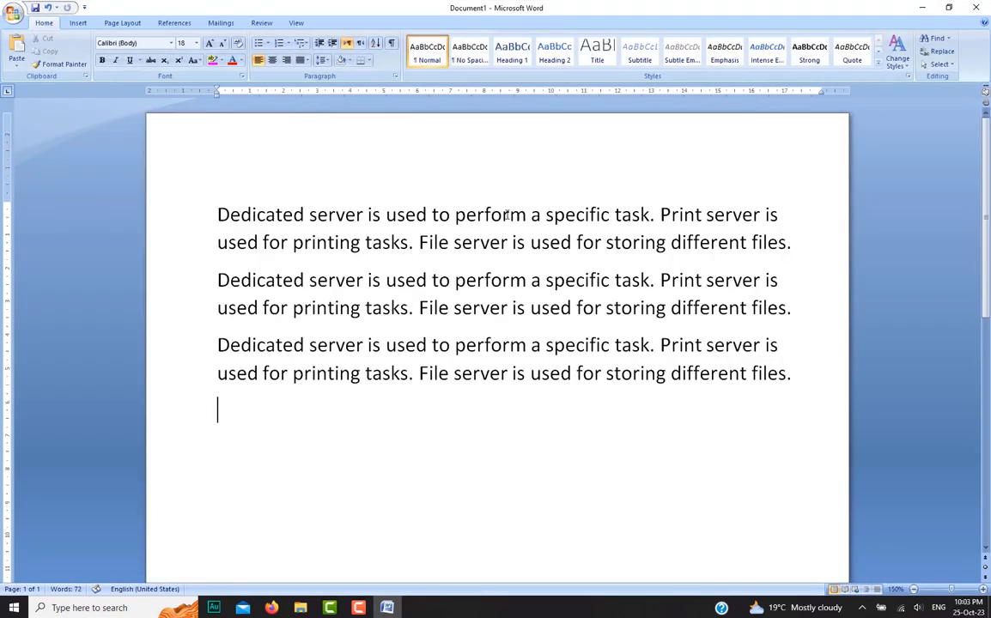
- Apply the Plain Number 3 bottom-of-page number once more and leave footer editing
{"action": "left_click", "coordinate": [78, 22]}
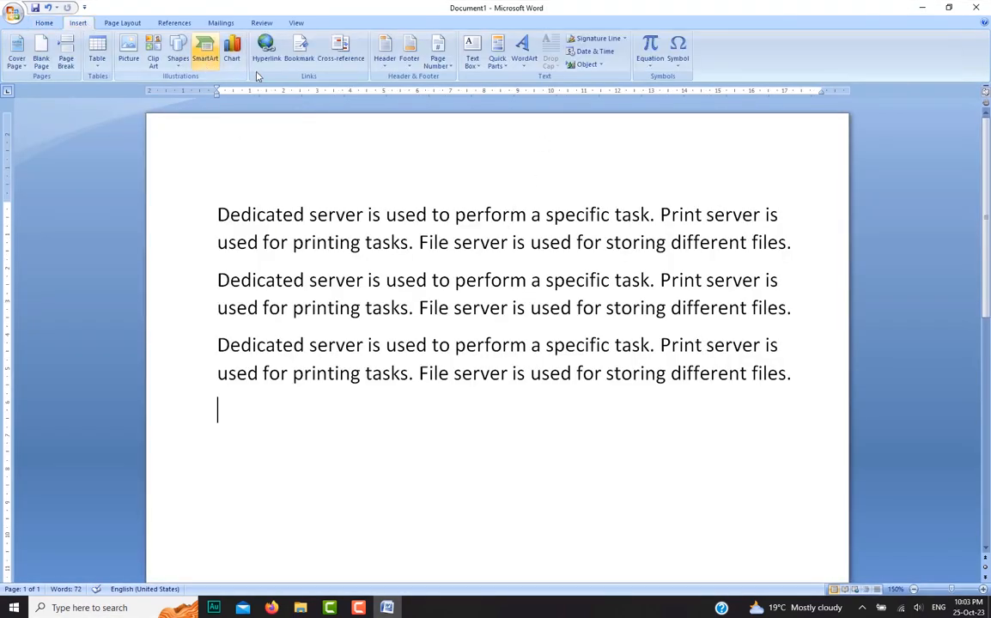
{"action": "left_click", "coordinate": [440, 62]}
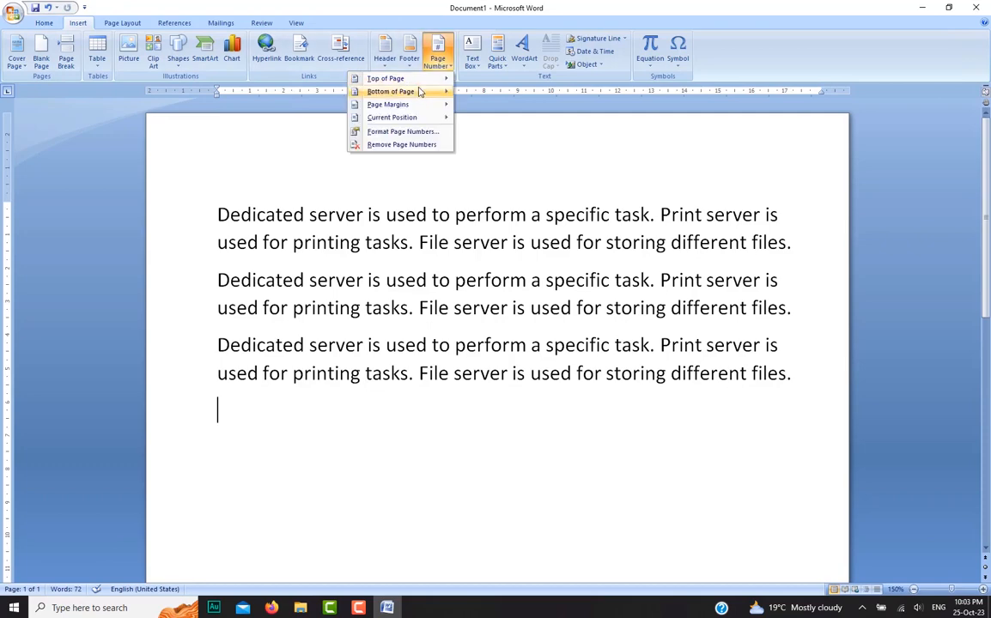
{"action": "mouse_move", "coordinate": [395, 91]}
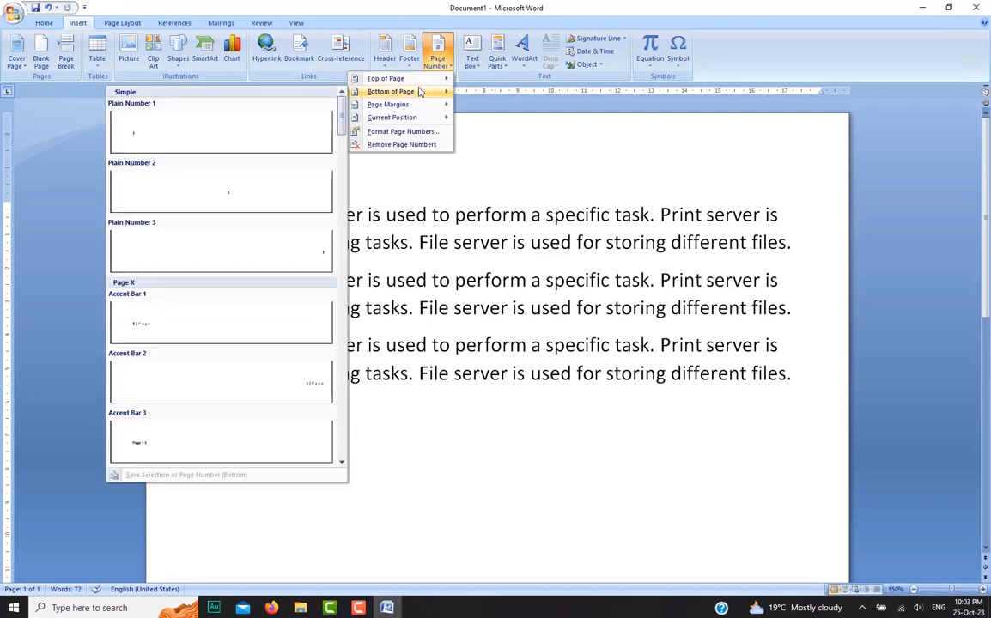
{"action": "left_click", "coordinate": [203, 256]}
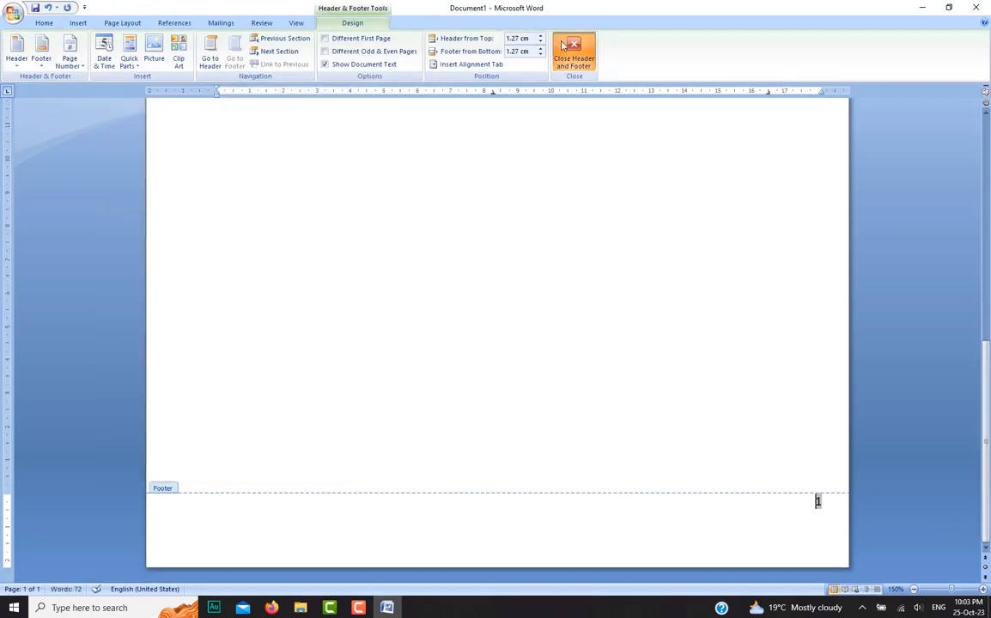
{"action": "left_click", "coordinate": [569, 53]}
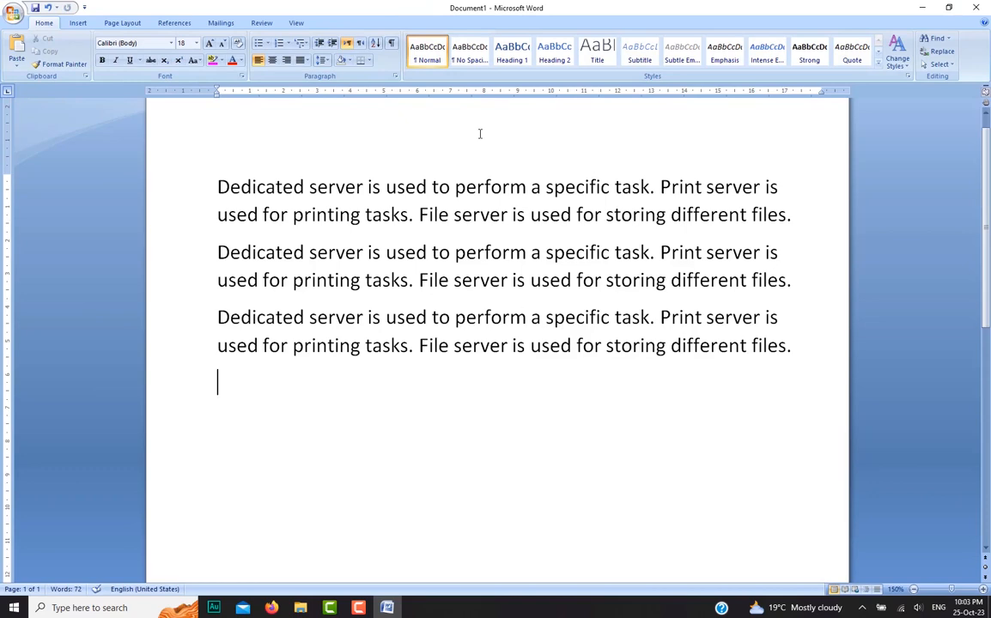
{"action": "left_click", "coordinate": [85, 26]}
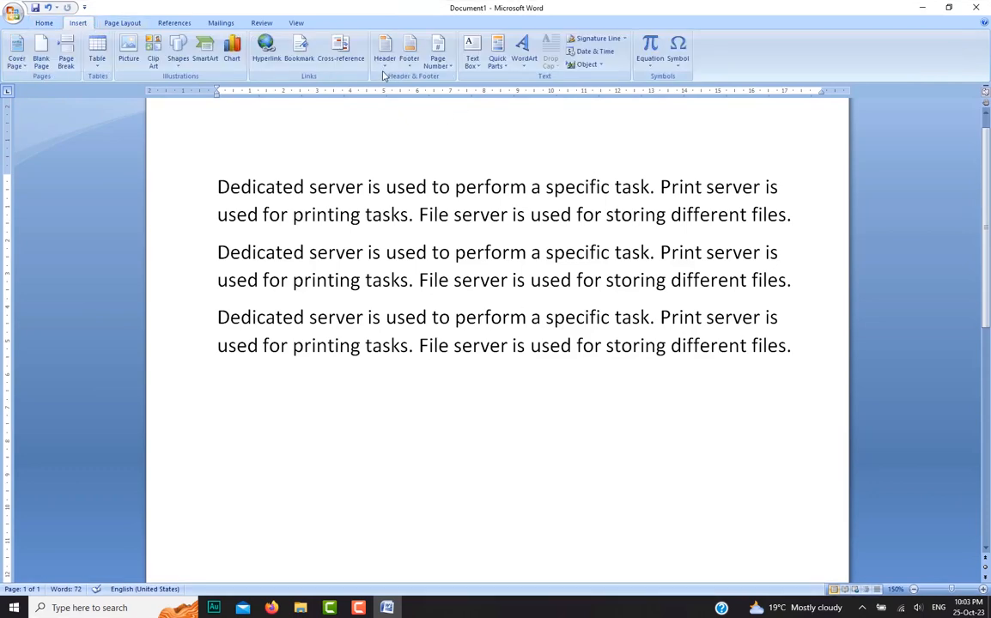
{"action": "left_click", "coordinate": [437, 54]}
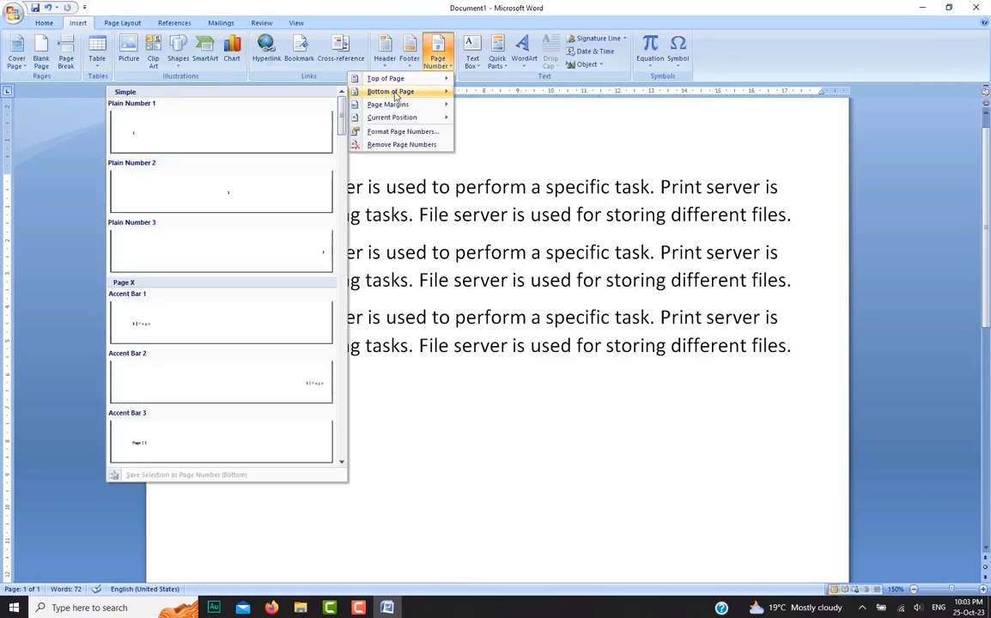
{"action": "mouse_move", "coordinate": [380, 84]}
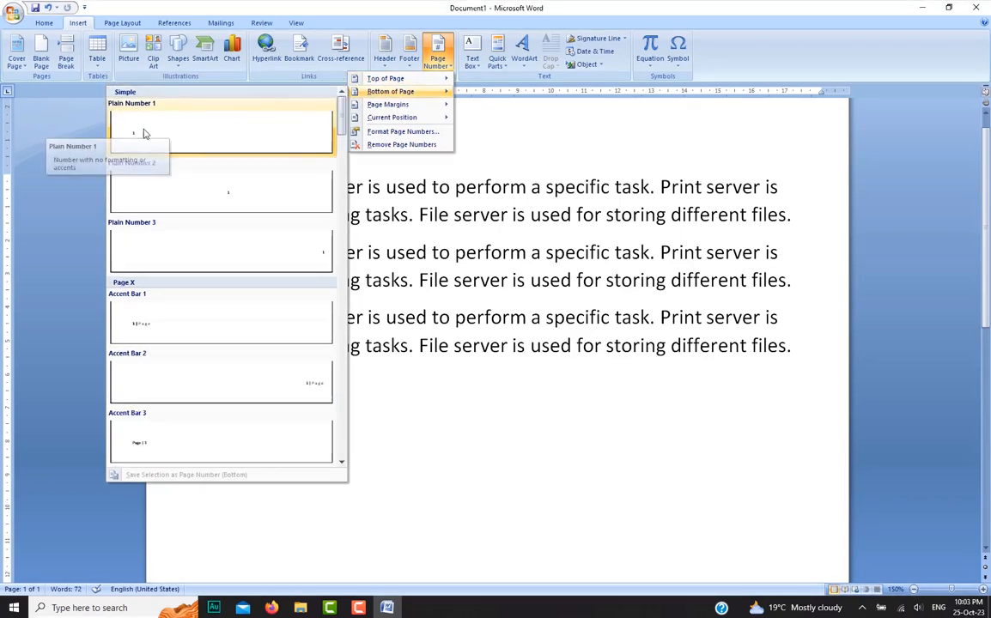
{"action": "left_click", "coordinate": [654, 5]}
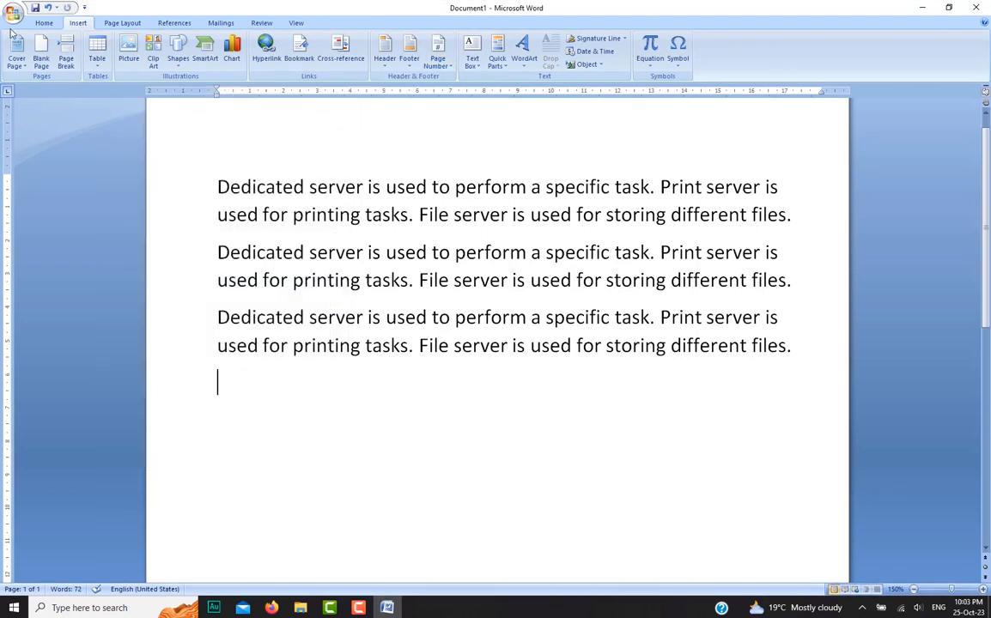
{"action": "left_click", "coordinate": [44, 22]}
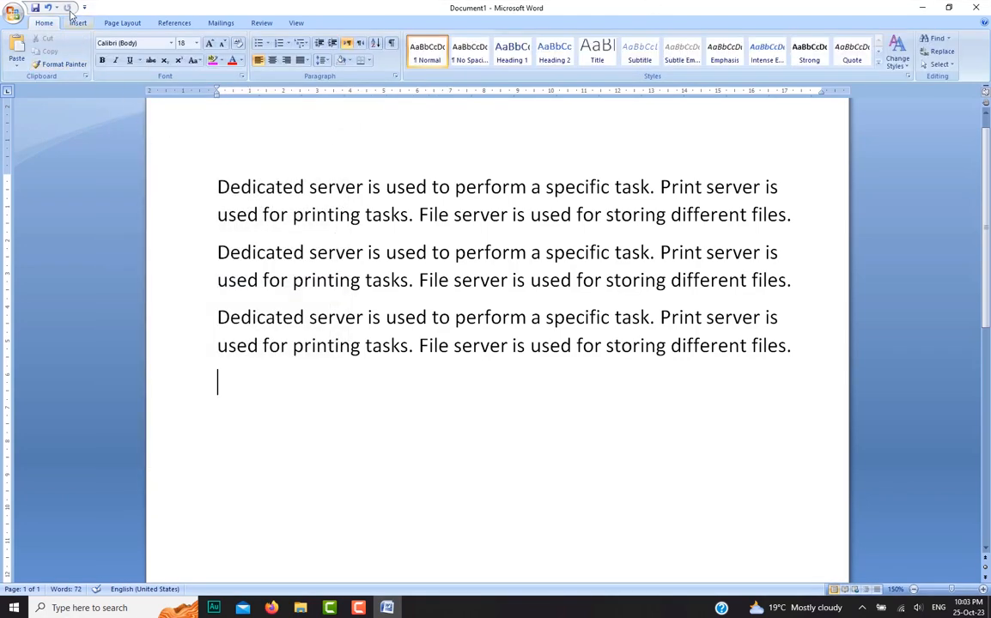
{"action": "left_click", "coordinate": [76, 23]}
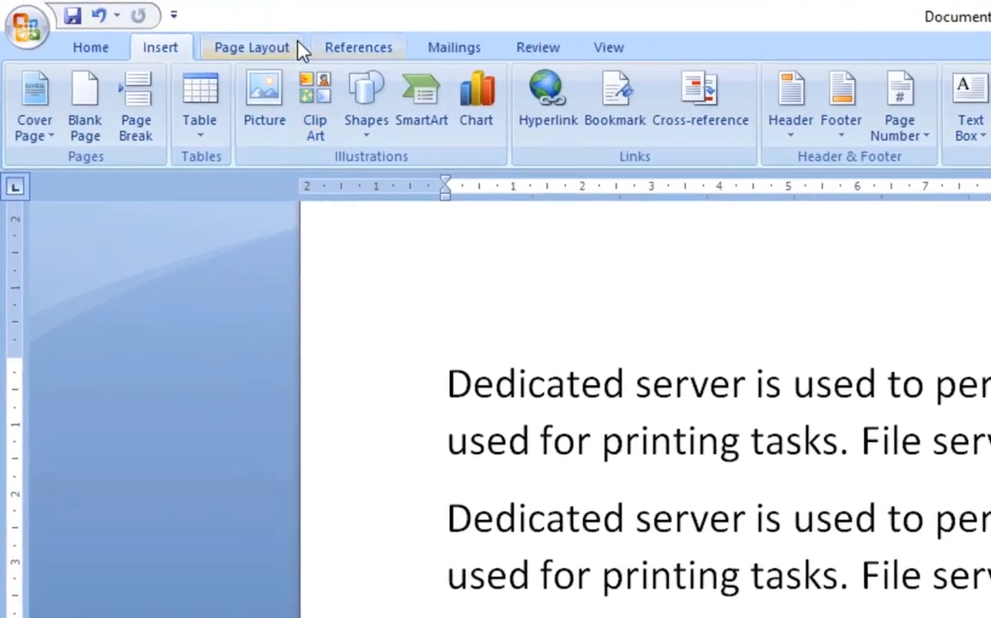
{"action": "left_click", "coordinate": [136, 23]}
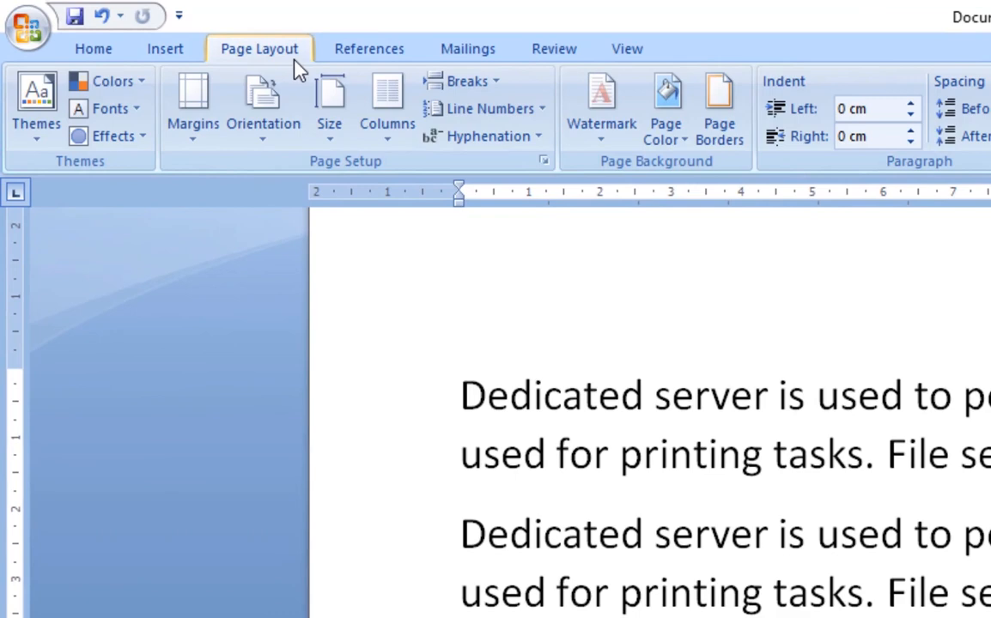
{"action": "left_click", "coordinate": [111, 53]}
{"action": "left_click", "coordinate": [154, 54]}
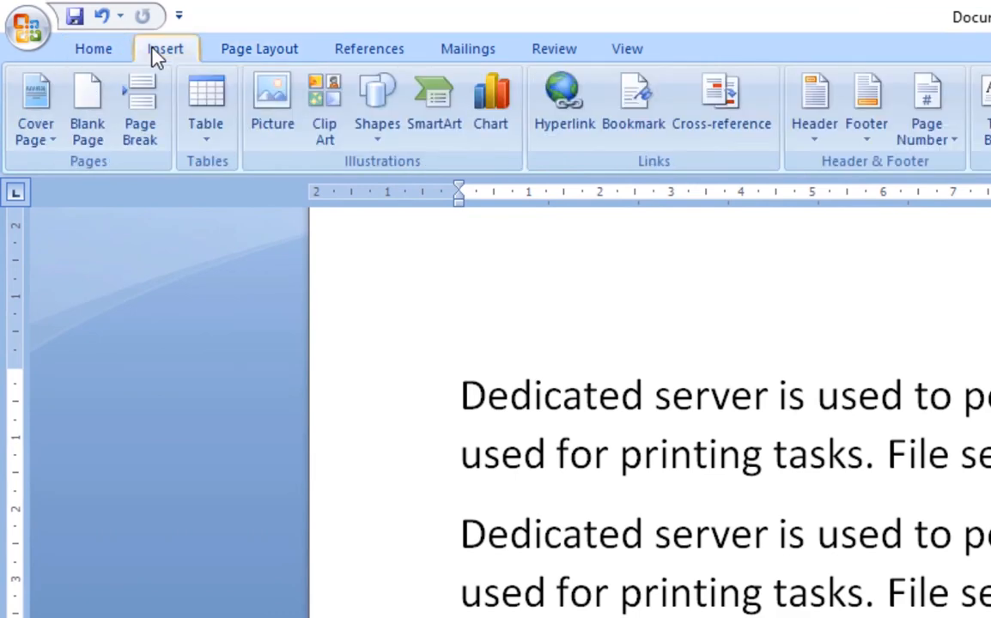
- Open the custom watermark settings for the page and move the dialog aside
{"action": "left_click", "coordinate": [238, 51]}
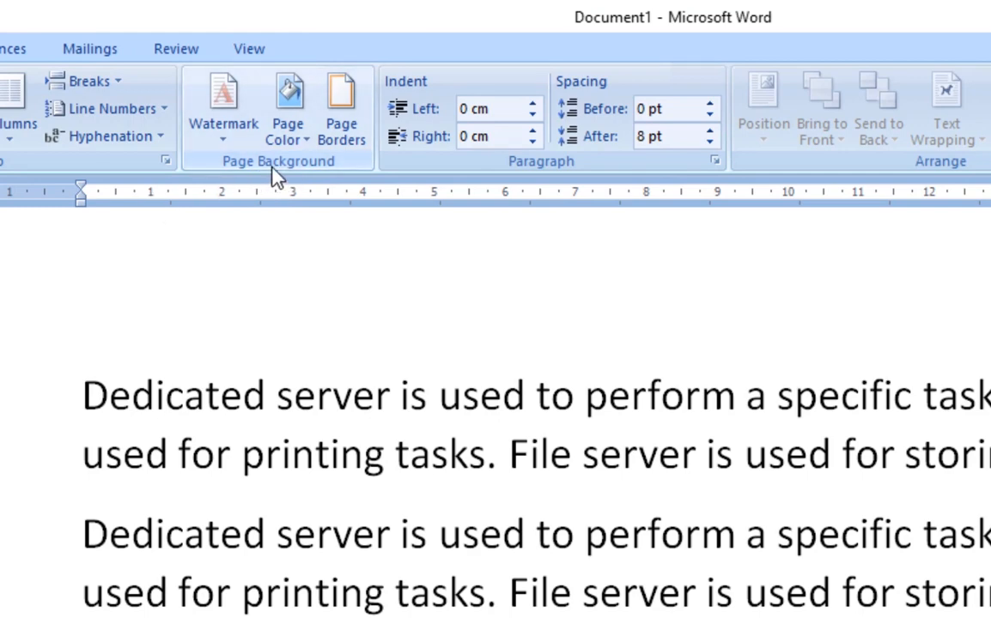
{"action": "left_click", "coordinate": [234, 138]}
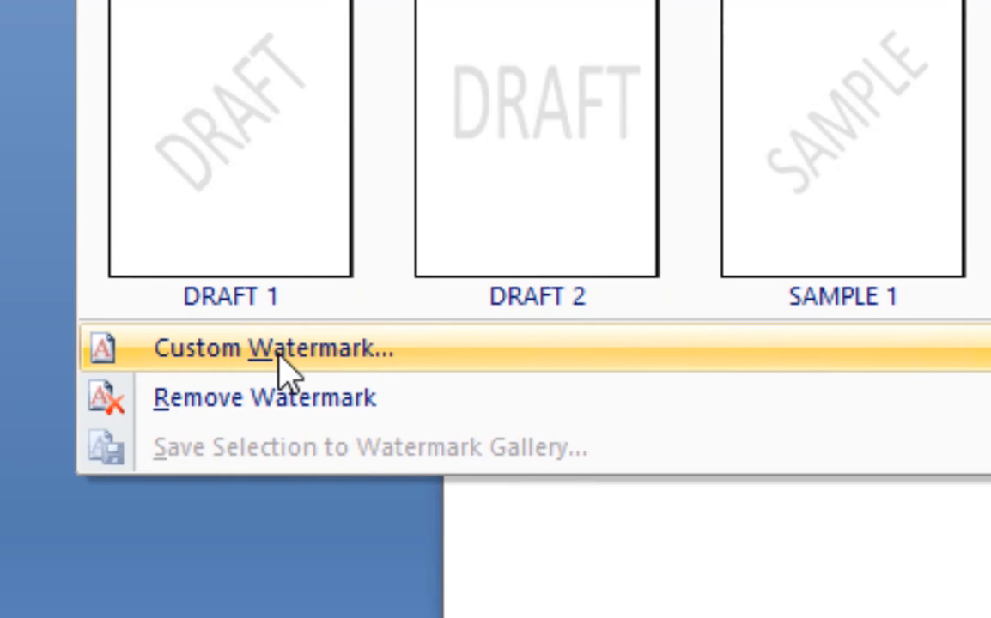
{"action": "left_click", "coordinate": [278, 354]}
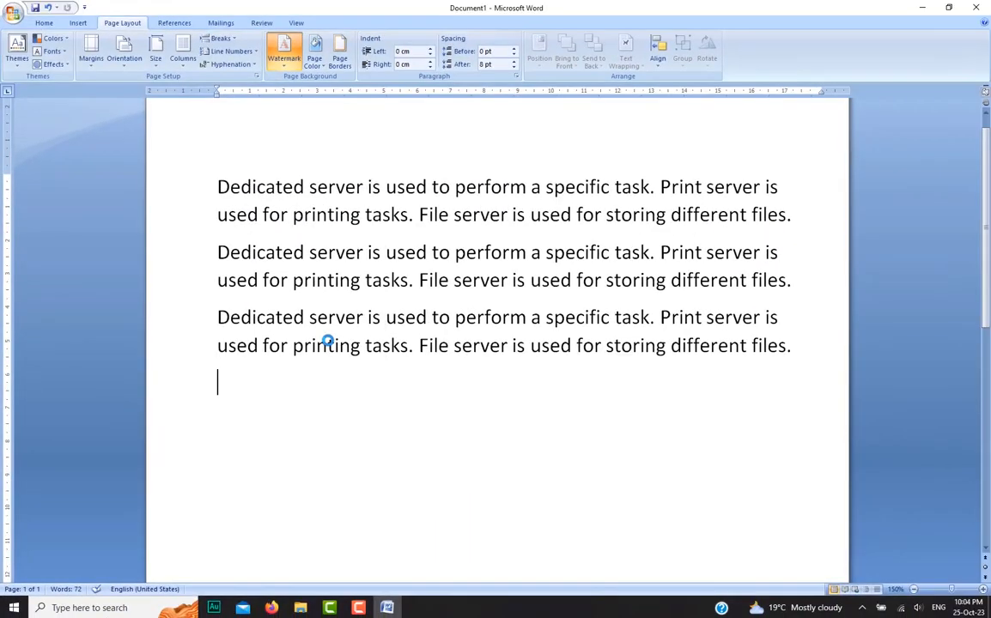
{"action": "left_click_drag", "start_coordinate": [420, 210], "coordinate": [483, 189]}
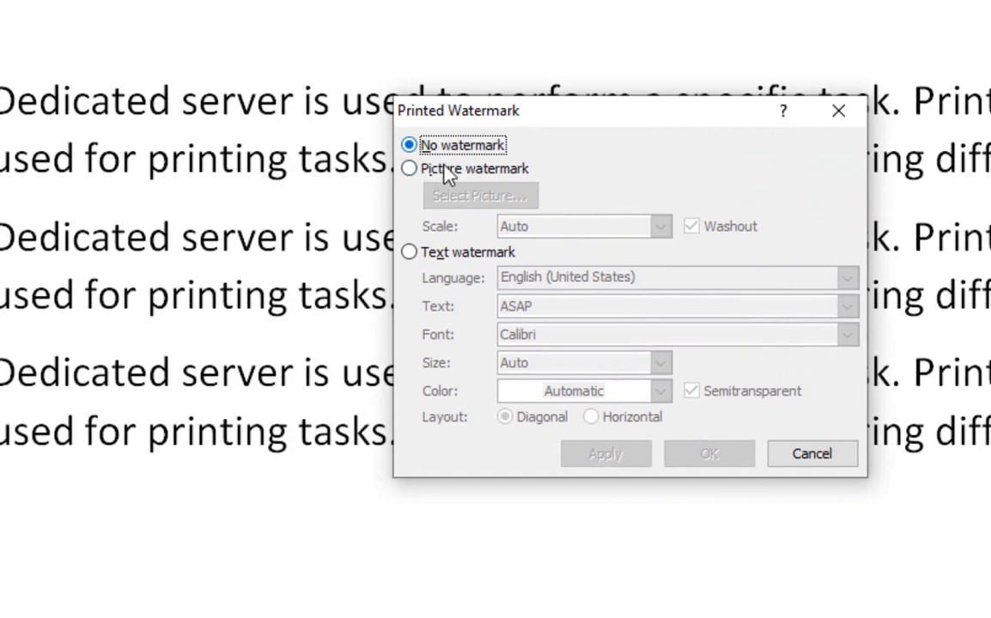
{"action": "left_click", "coordinate": [410, 171]}
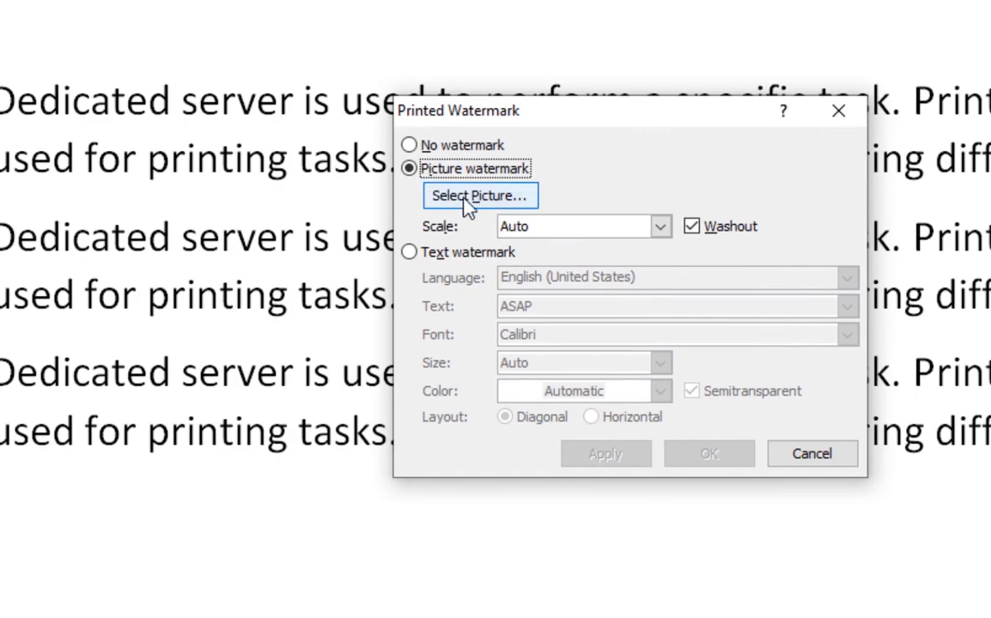
{"action": "left_click", "coordinate": [427, 195]}
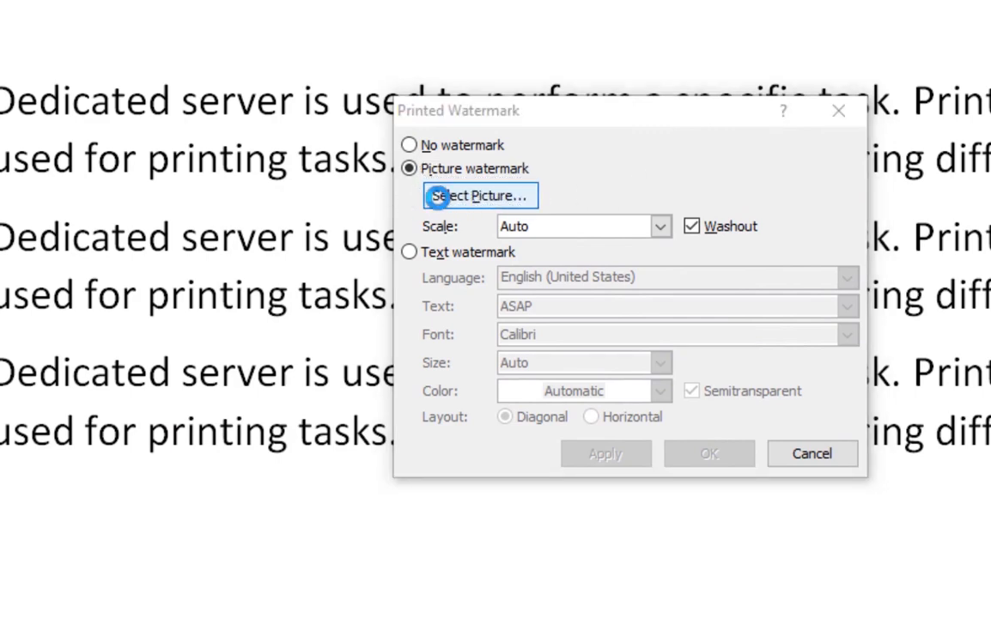
{"action": "key", "text": "Escape"}
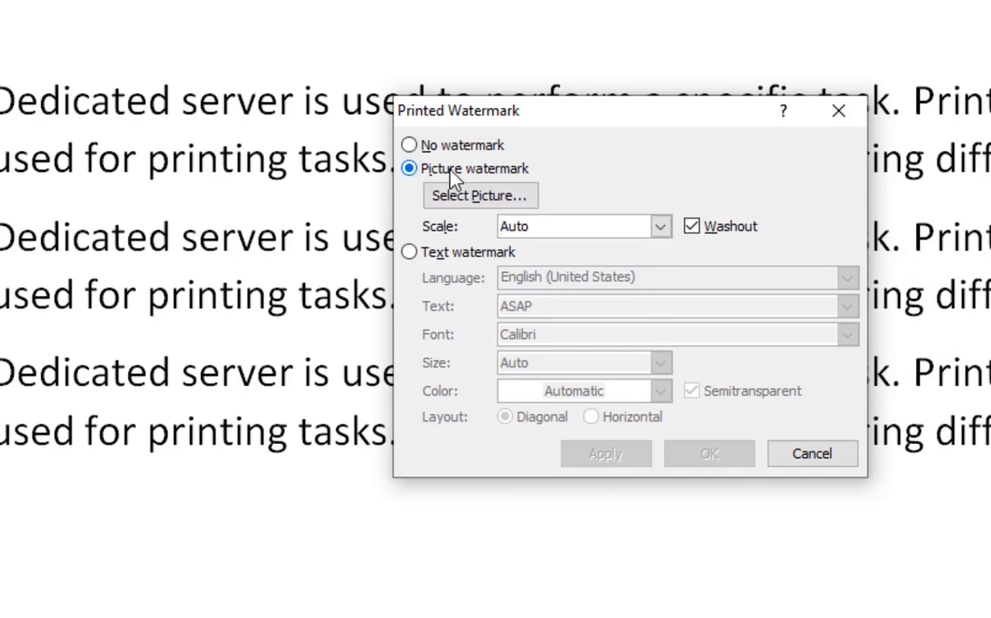
- Choose a text watermark in English (United States) and enter WORD as its text
{"action": "left_click", "coordinate": [409, 253]}
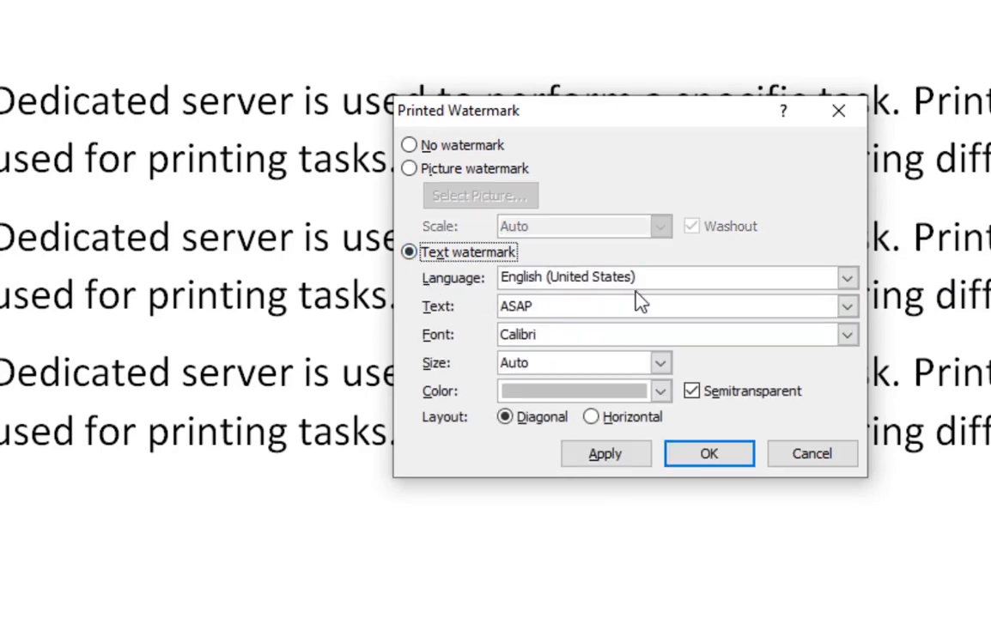
{"action": "left_click", "coordinate": [848, 279]}
{"action": "left_click", "coordinate": [658, 281]}
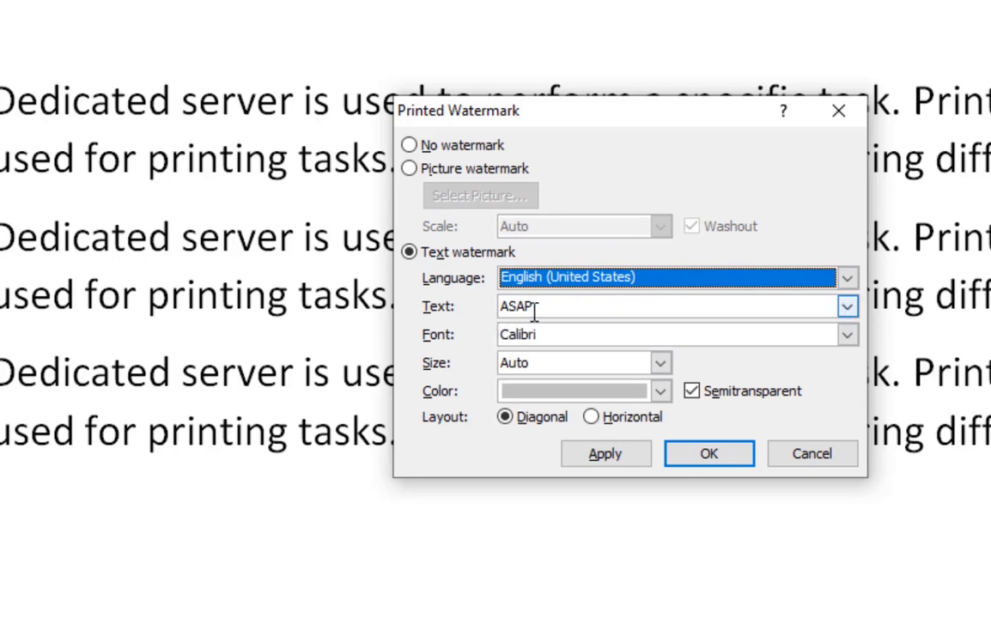
{"action": "left_click_drag", "start_coordinate": [534, 312], "coordinate": [491, 312]}
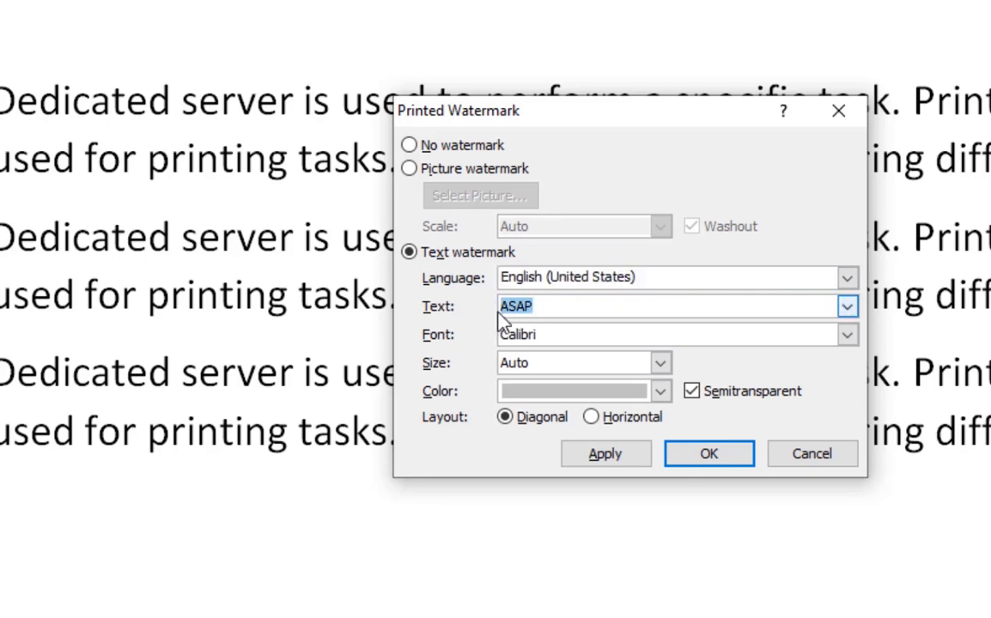
{"action": "type", "text": "WORD"}
- Look through the font and size choices for the watermark text, keeping Calibri and Auto
{"action": "left_click", "coordinate": [849, 337]}
{"action": "left_click", "coordinate": [849, 336]}
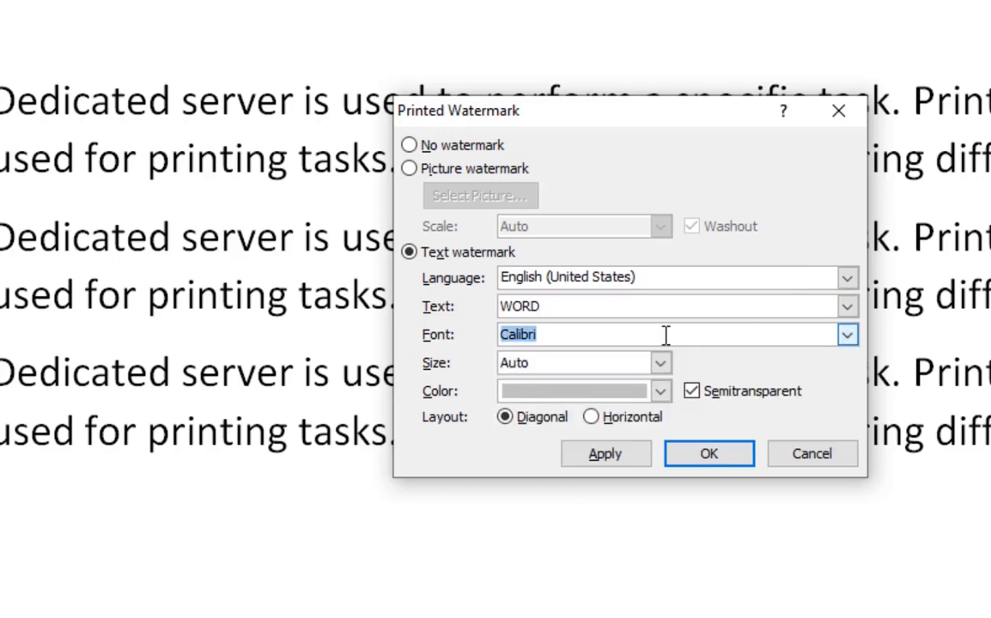
{"action": "left_click", "coordinate": [660, 363]}
{"action": "left_click", "coordinate": [661, 365]}
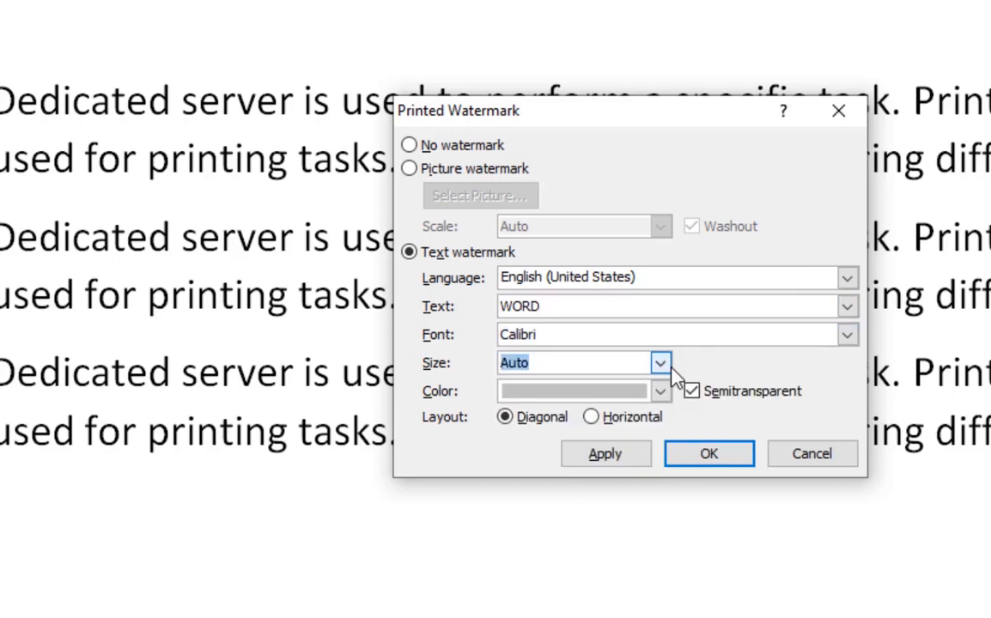
{"action": "left_click", "coordinate": [668, 369]}
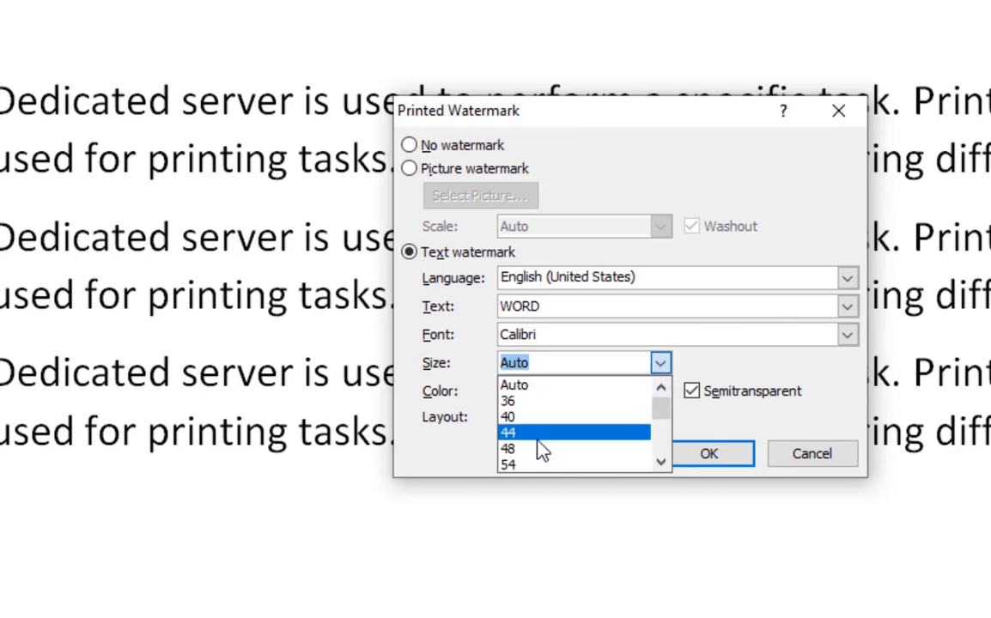
{"action": "scroll", "coordinate": [539, 450], "scroll_direction": "down", "scroll_amount": 3}
{"action": "left_click", "coordinate": [662, 365]}
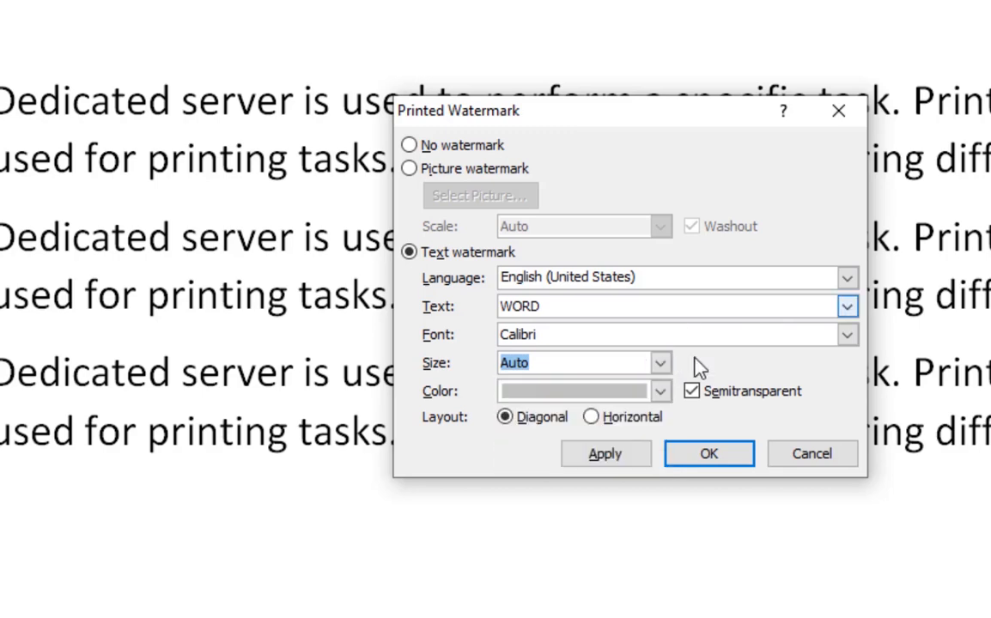
- Set the watermark colour to dark grey, apply it with the diagonal layout and close the watermark settings
{"action": "left_click", "coordinate": [659, 392]}
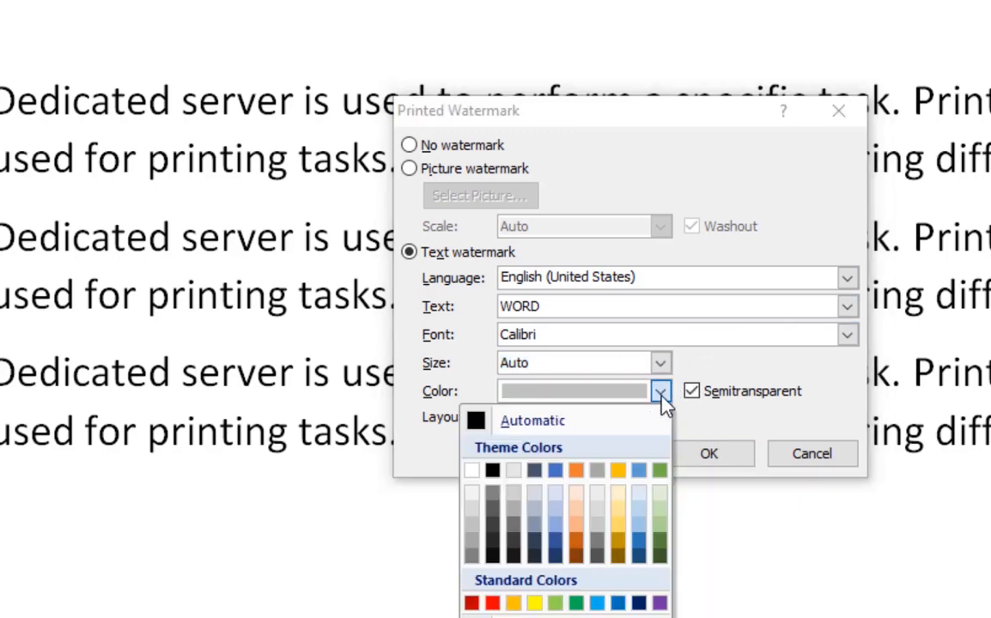
{"action": "left_click", "coordinate": [493, 538]}
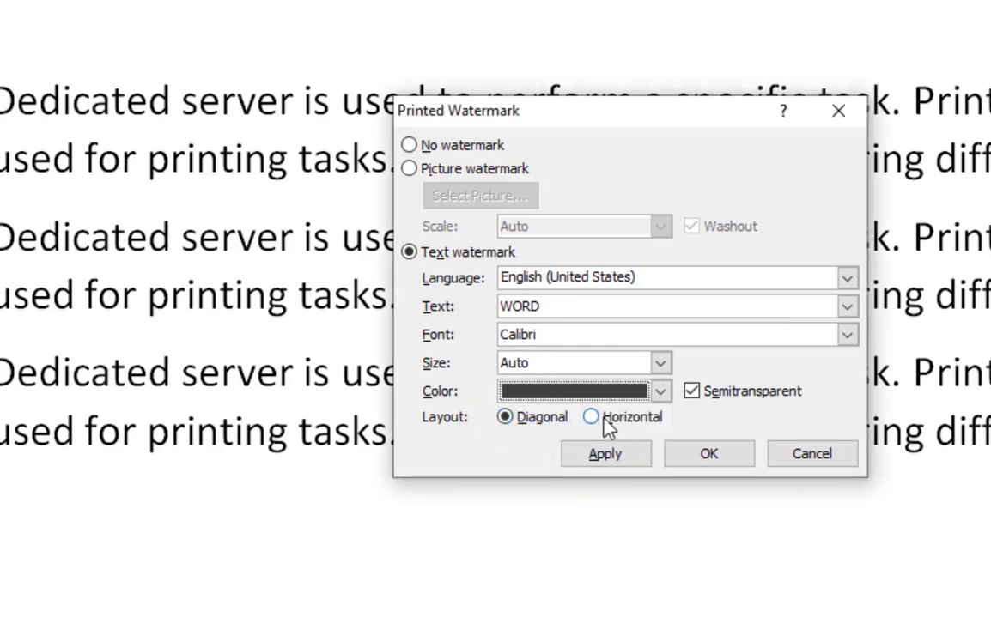
{"action": "left_click", "coordinate": [631, 454]}
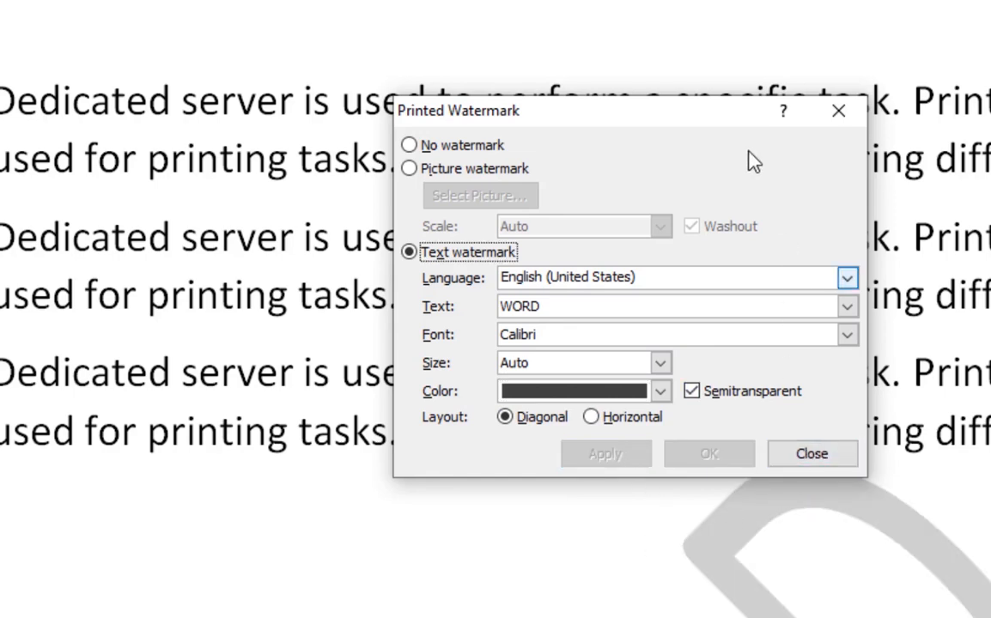
{"action": "left_click", "coordinate": [840, 460]}
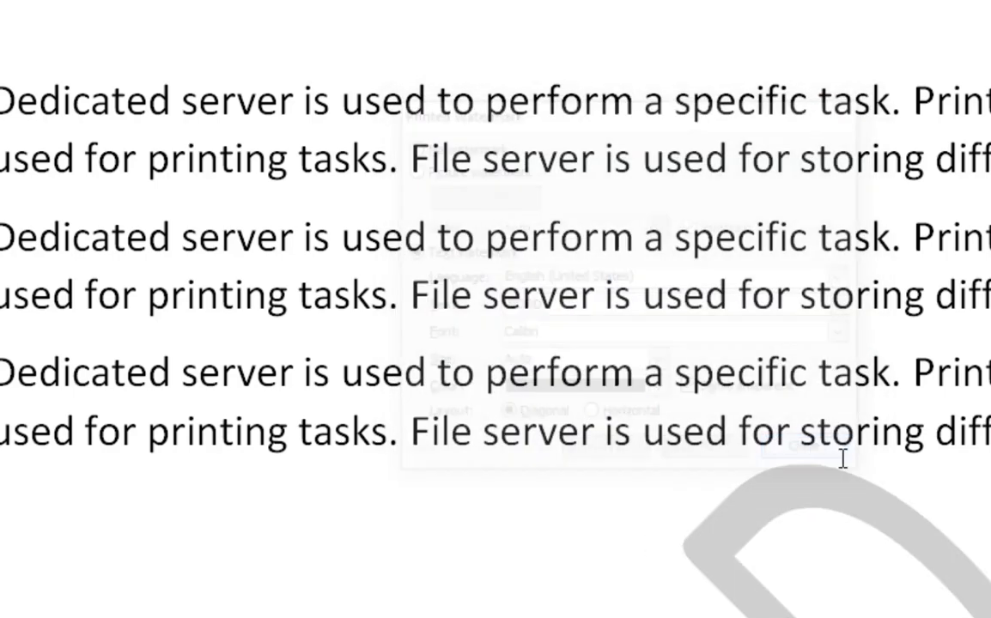
- Check the WORD watermark up close in Print Preview, then return to the document
{"action": "key", "text": "alt+f"}
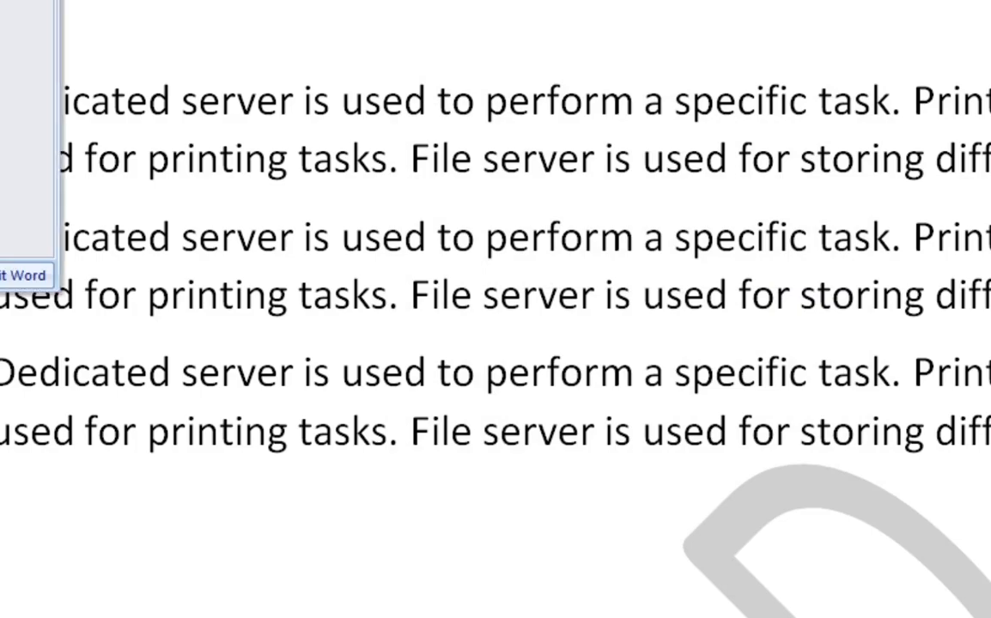
{"action": "key", "text": "w"}
{"action": "key", "text": "v"}
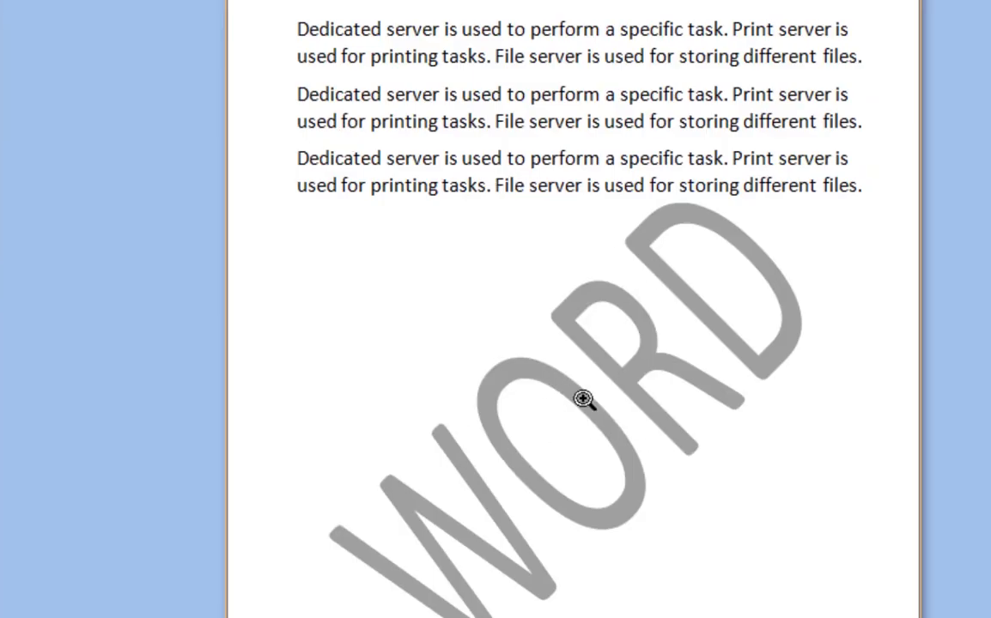
{"action": "left_click", "coordinate": [575, 491]}
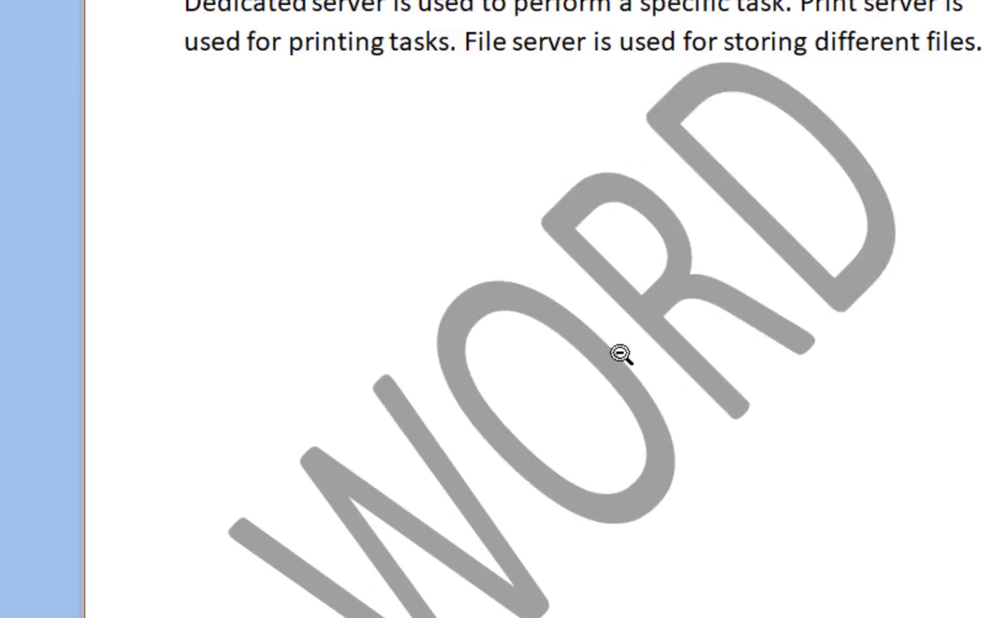
{"action": "left_click", "coordinate": [129, 1]}
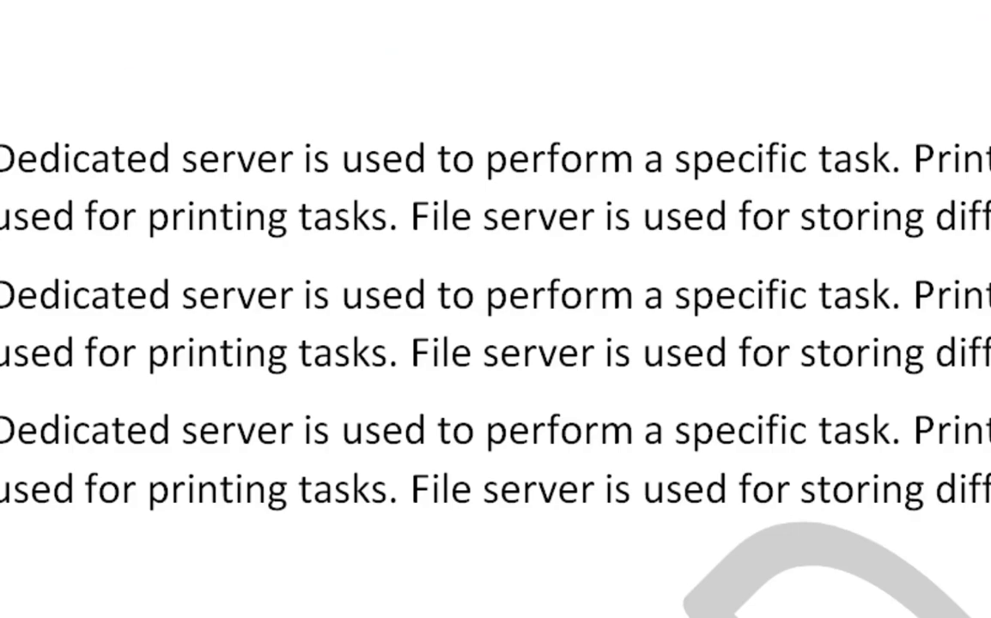
- Reopen the custom watermark settings and change the watermark to a near-black colour with a horizontal layout
{"action": "left_click", "coordinate": [2, 1]}
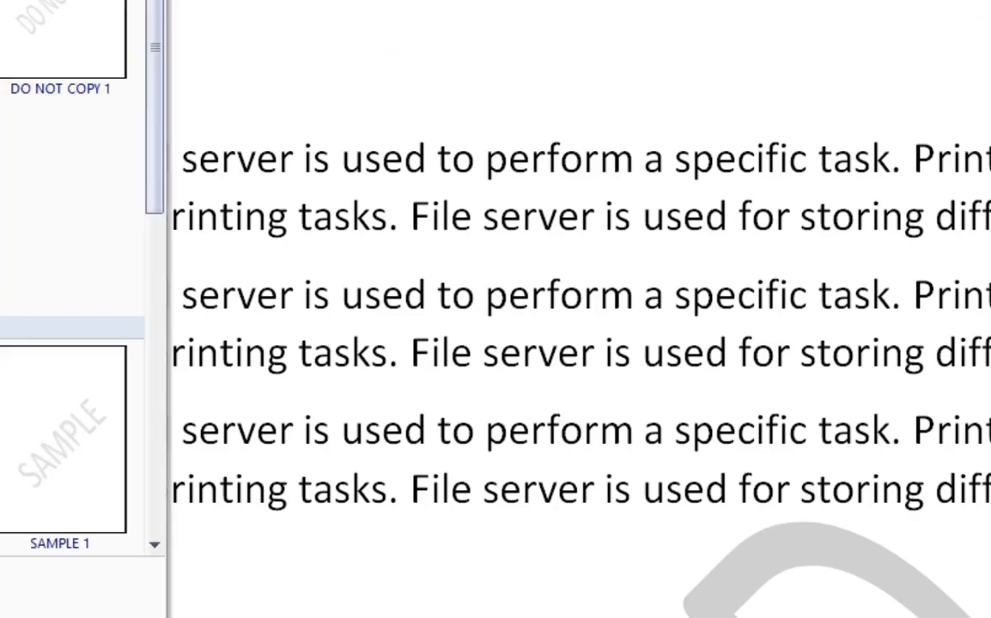
{"action": "left_click", "coordinate": [5, 603]}
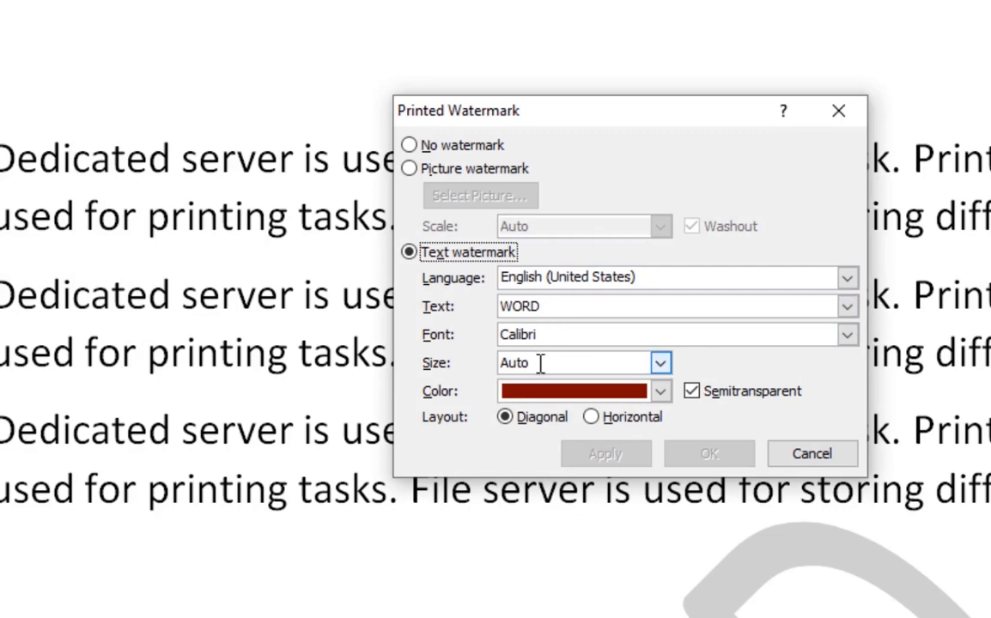
{"action": "left_click", "coordinate": [660, 392]}
{"action": "left_click", "coordinate": [496, 541]}
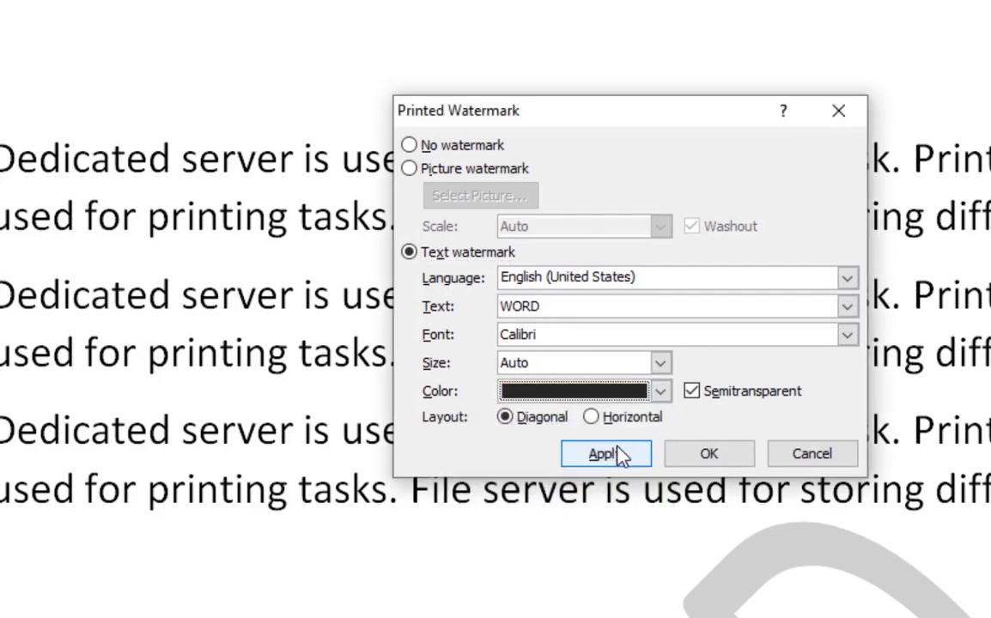
{"action": "left_click", "coordinate": [623, 420]}
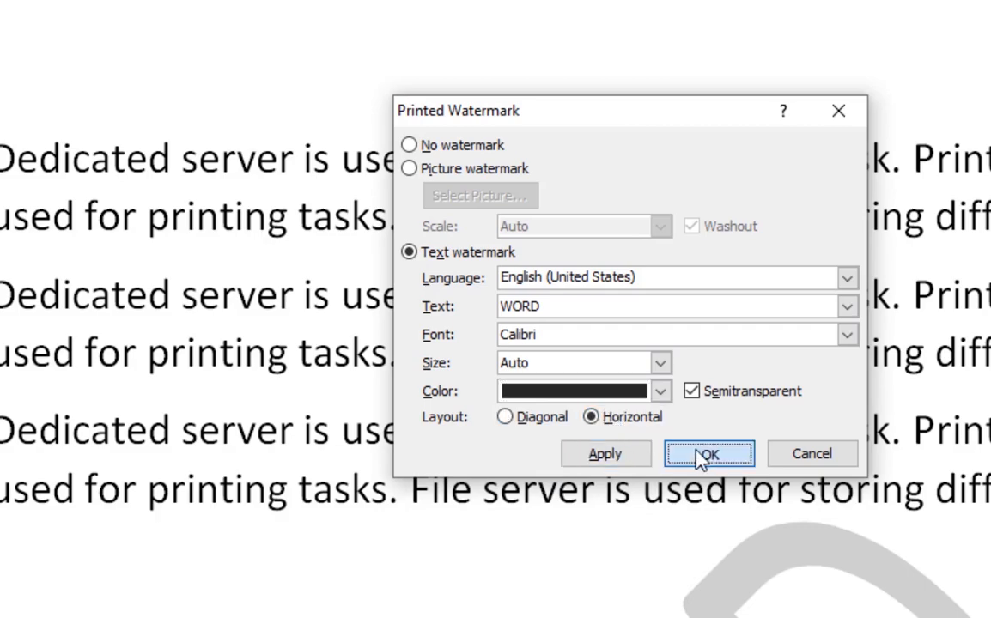
{"action": "left_click", "coordinate": [699, 459]}
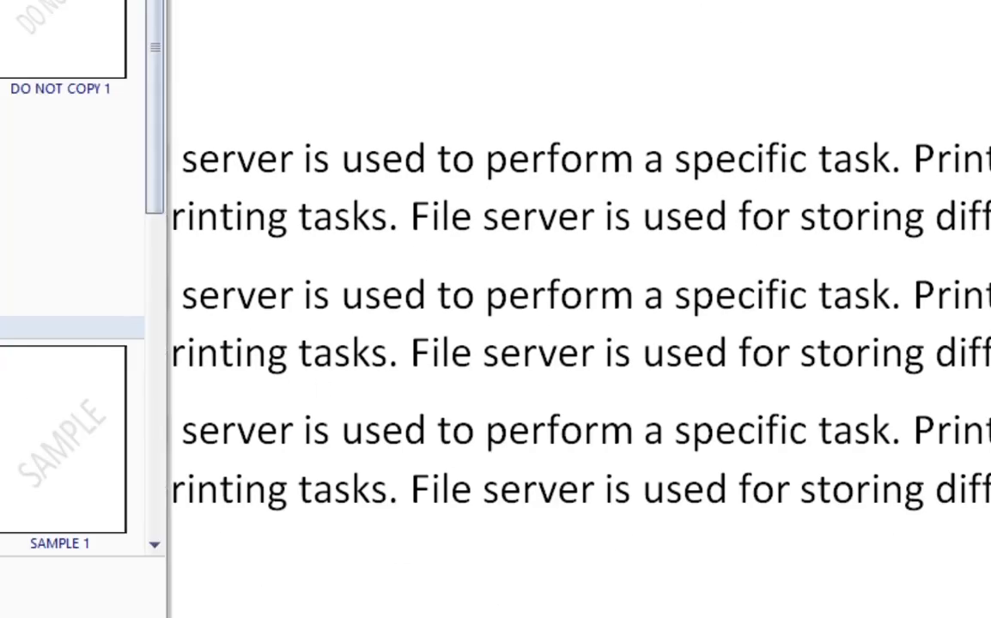
- Return the custom watermark to the diagonal layout, turn off Semitransparent and recolour it near-black
{"action": "left_click", "coordinate": [42, 572]}
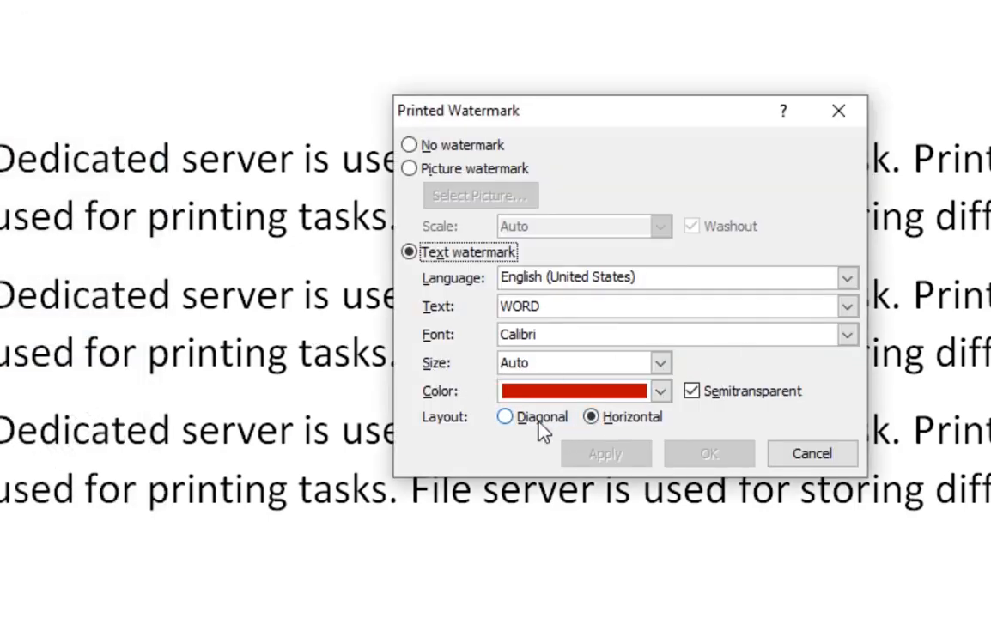
{"action": "left_click", "coordinate": [506, 418]}
{"action": "left_click", "coordinate": [696, 401]}
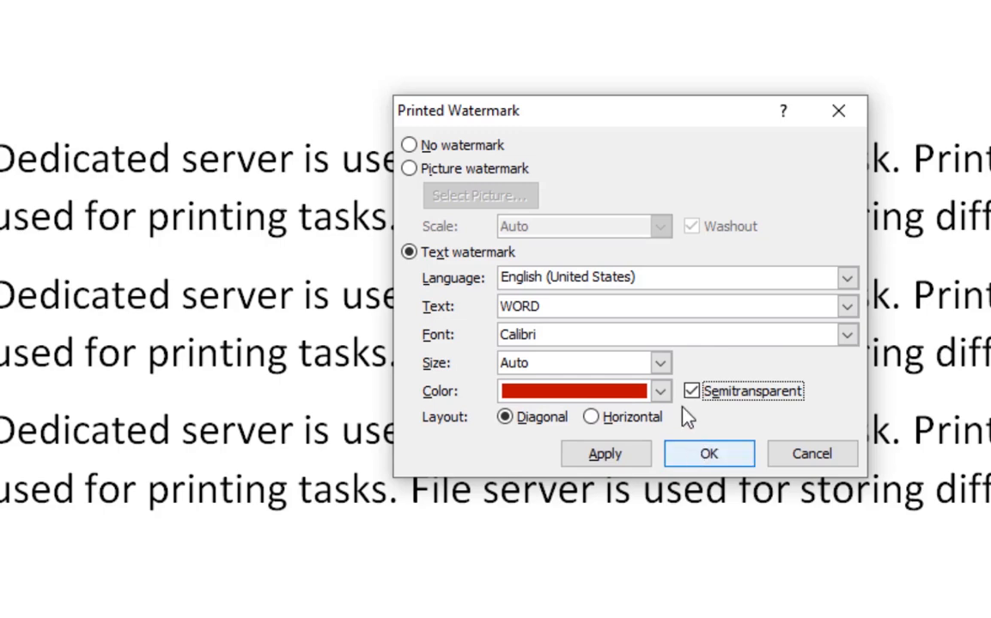
{"action": "left_click", "coordinate": [637, 455]}
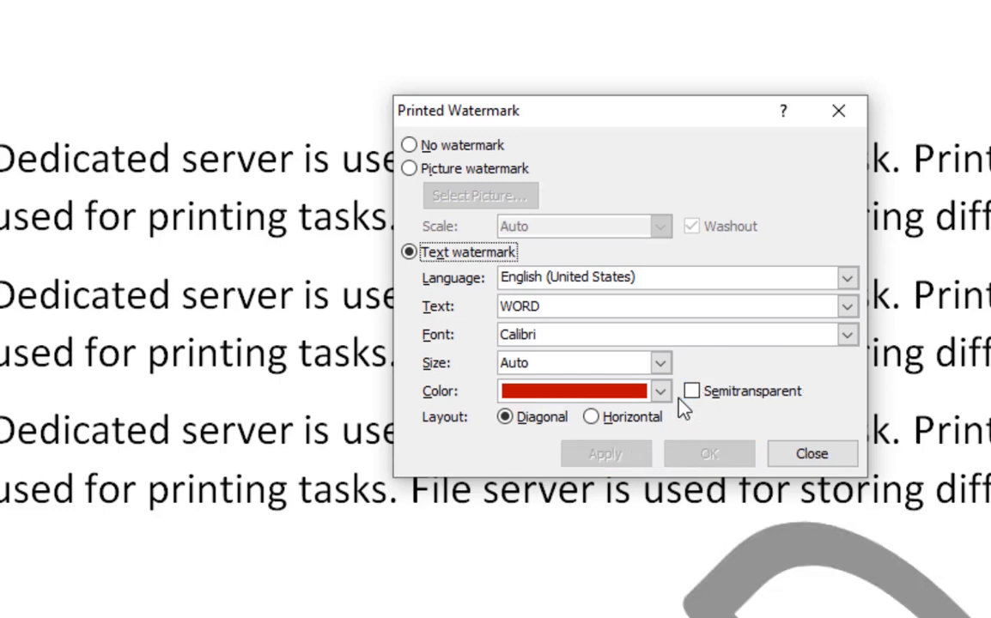
{"action": "left_click", "coordinate": [624, 396]}
{"action": "left_click", "coordinate": [492, 545]}
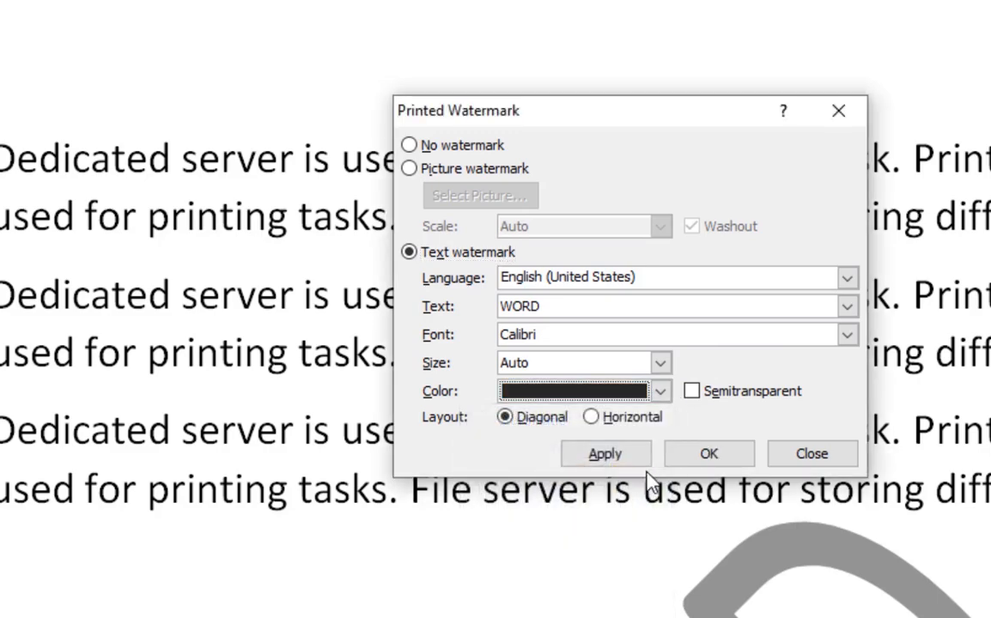
{"action": "left_click", "coordinate": [707, 455]}
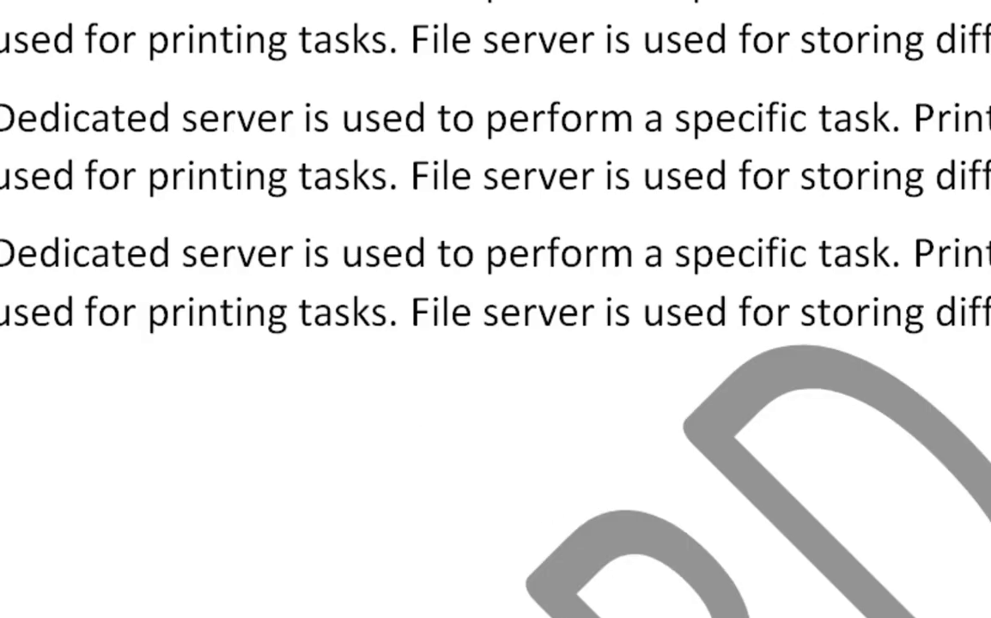
- Reopen the custom watermark settings, turn Semitransparent back on and apply a dark grey colour
{"action": "left_click", "coordinate": [51, 1]}
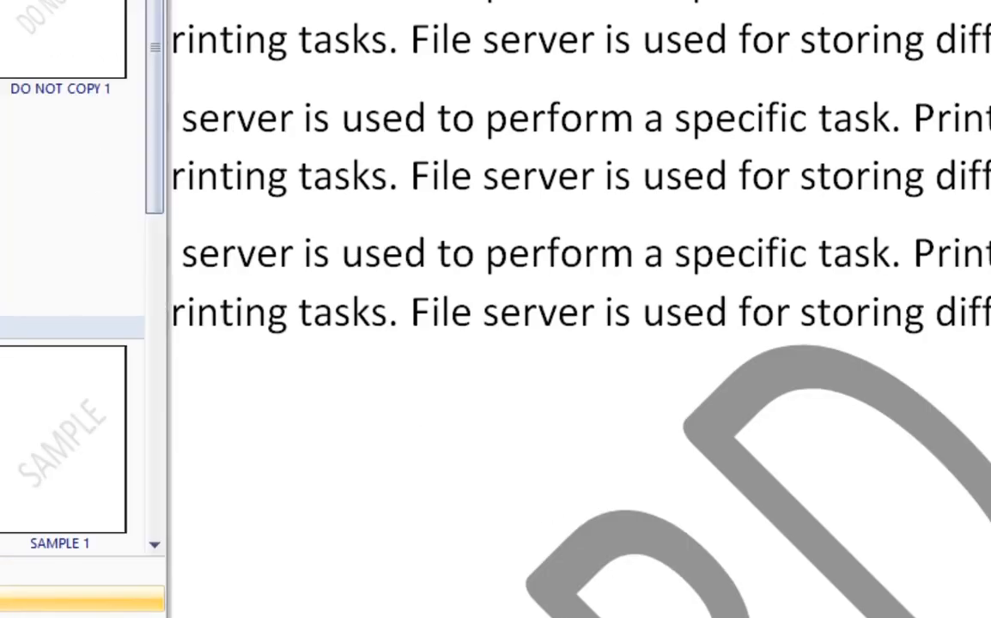
{"action": "left_click", "coordinate": [3, 573]}
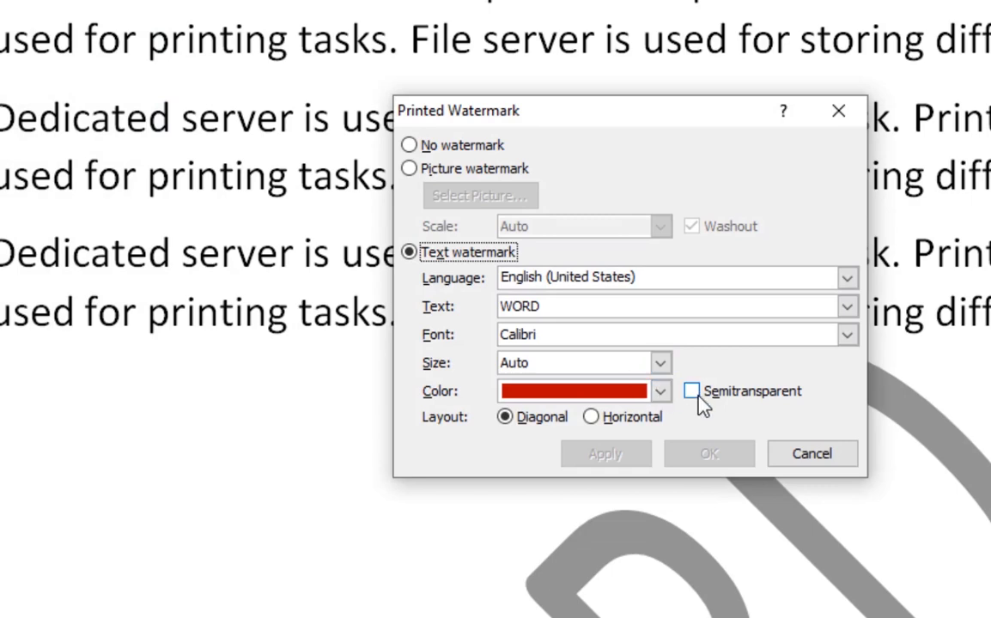
{"action": "left_click", "coordinate": [692, 391]}
{"action": "left_click", "coordinate": [631, 459]}
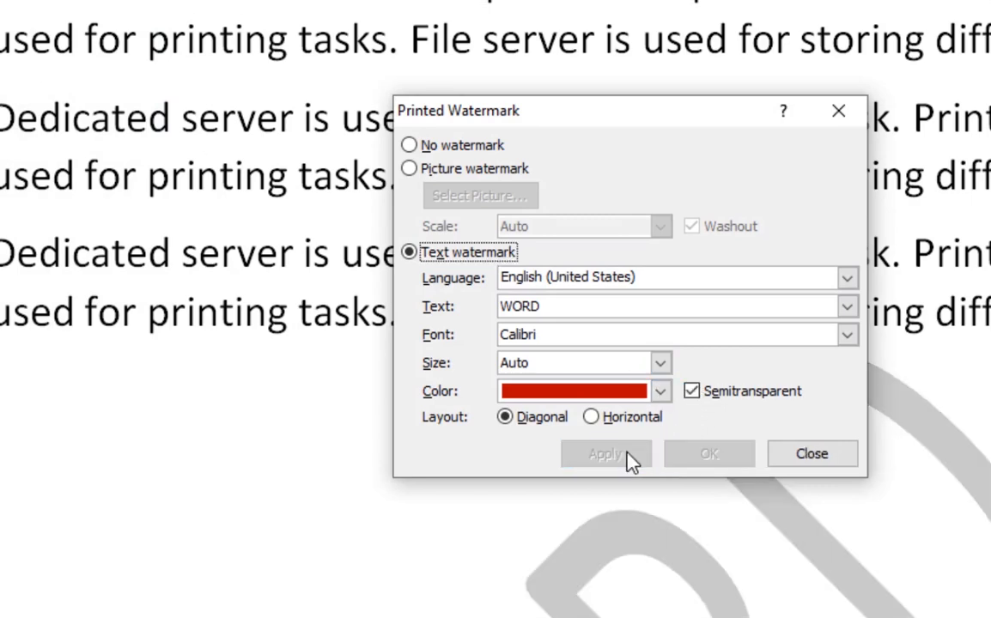
{"action": "left_click", "coordinate": [660, 395]}
{"action": "left_click", "coordinate": [514, 548]}
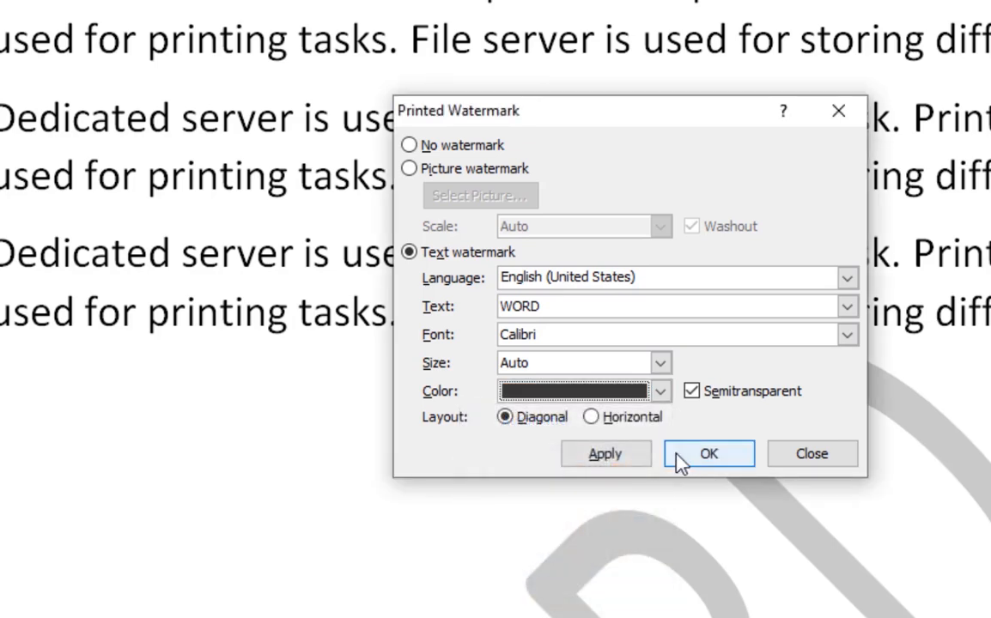
{"action": "left_click", "coordinate": [587, 457]}
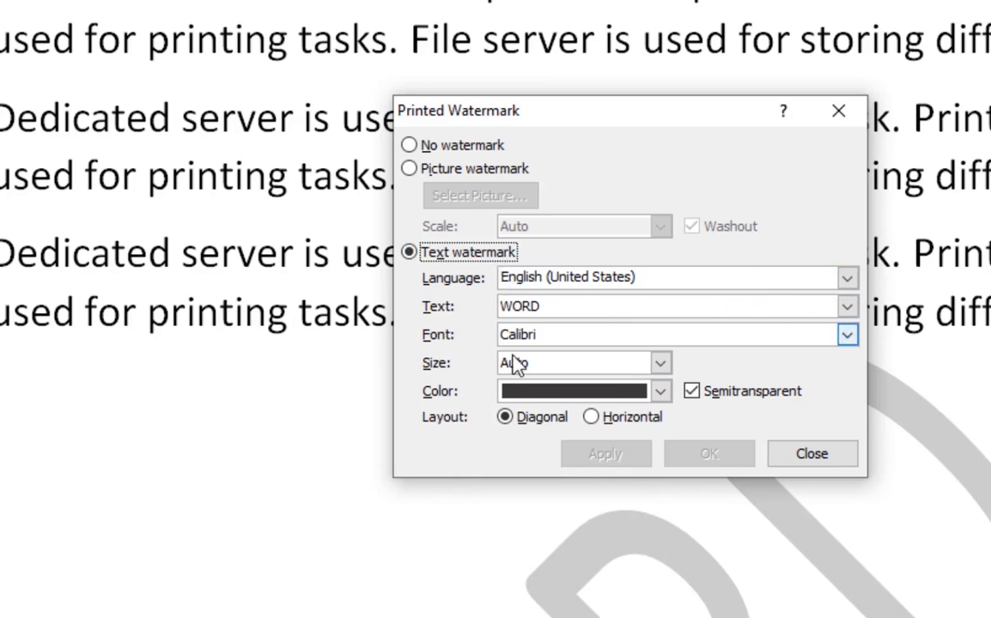
- Set the watermark text size to 80, confirm the settings and look over the watermark on the page
{"action": "left_click", "coordinate": [661, 365]}
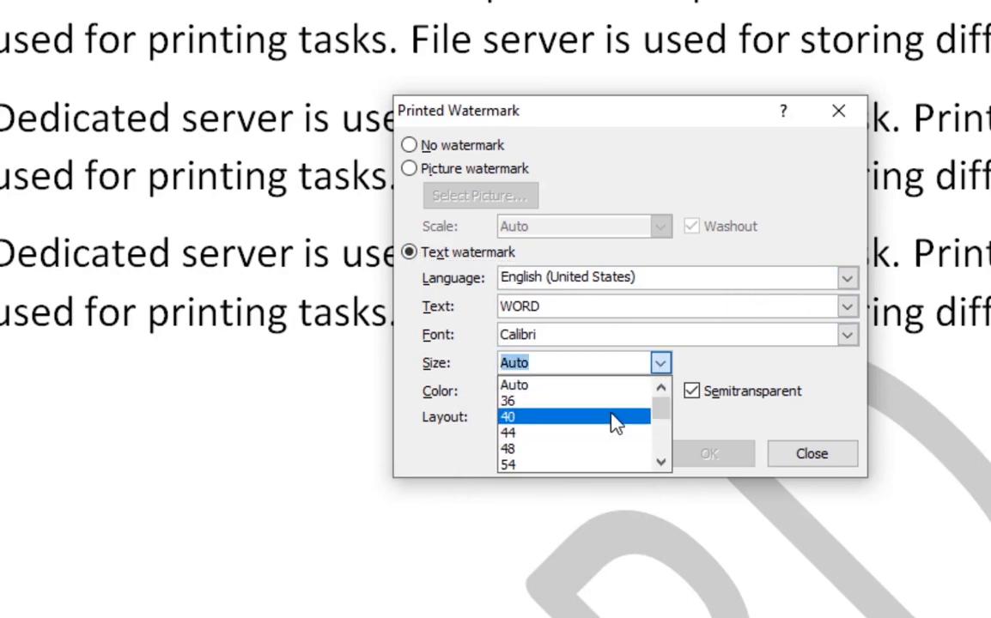
{"action": "scroll", "coordinate": [576, 451], "scroll_direction": "down", "scroll_amount": 3}
{"action": "left_click", "coordinate": [514, 387]}
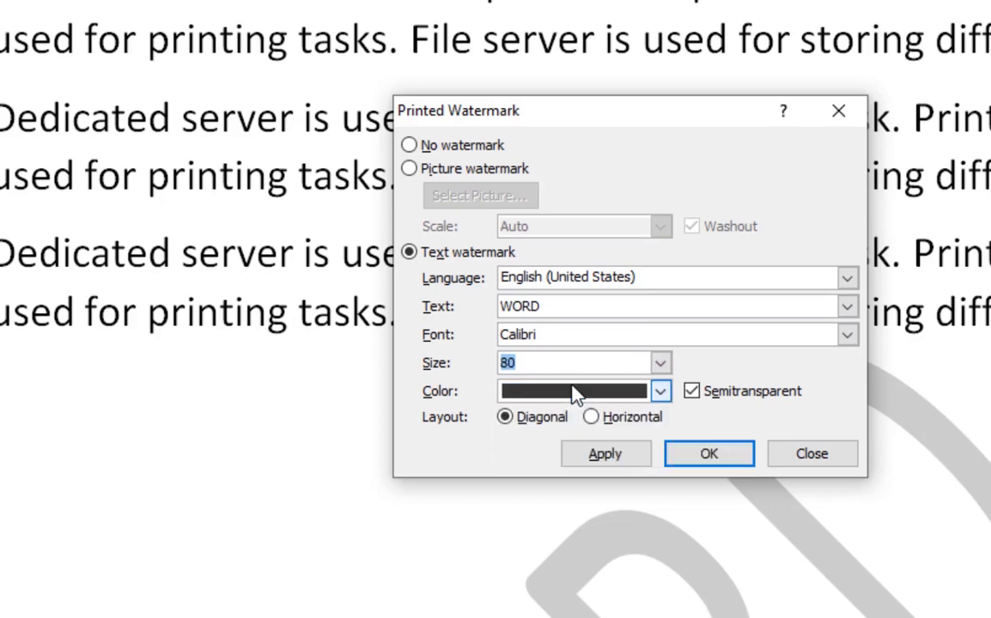
{"action": "left_click", "coordinate": [682, 456]}
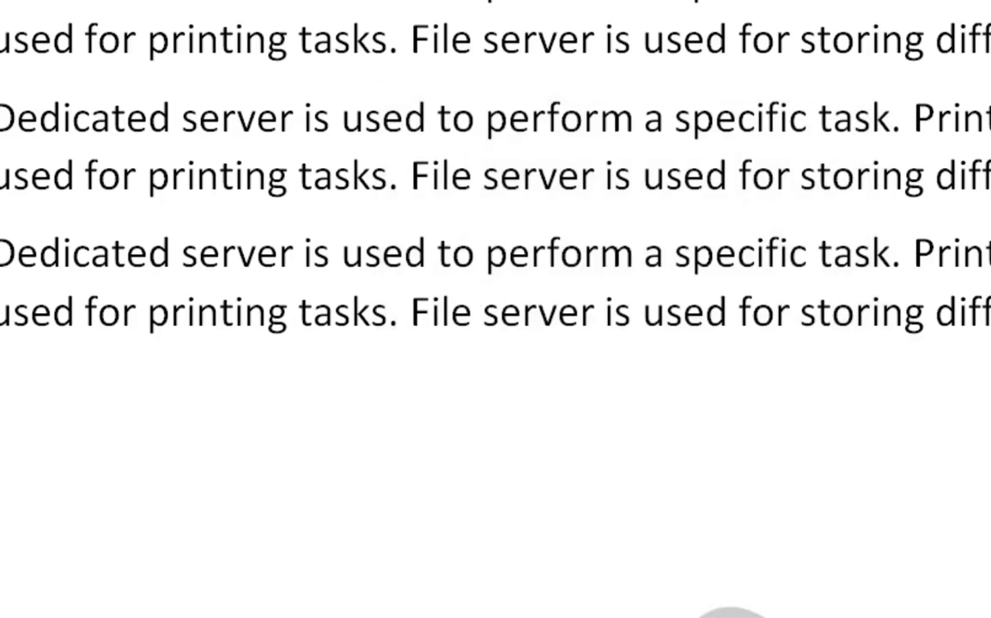
{"action": "scroll", "coordinate": [496, 309], "scroll_direction": "down", "scroll_amount": 3}
{"action": "scroll", "coordinate": [495, 310], "scroll_direction": "up", "scroll_amount": 3}
{"action": "scroll", "coordinate": [496, 309], "scroll_direction": "down", "scroll_amount": 1}
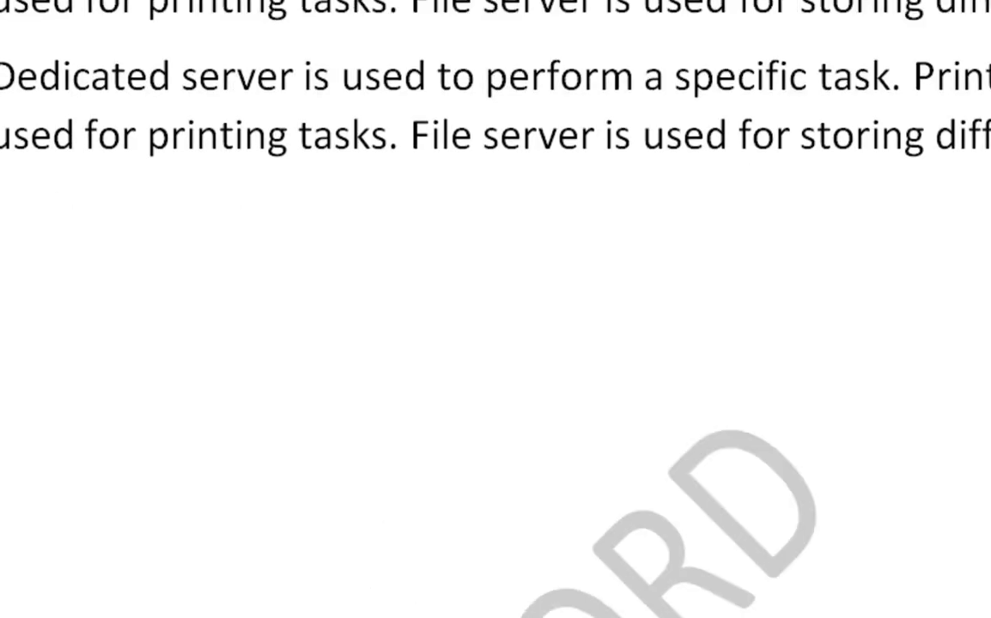
- Reopen the custom watermark settings, set the text size to Auto, apply the change and close the settings
{"action": "left_click", "coordinate": [78, 2]}
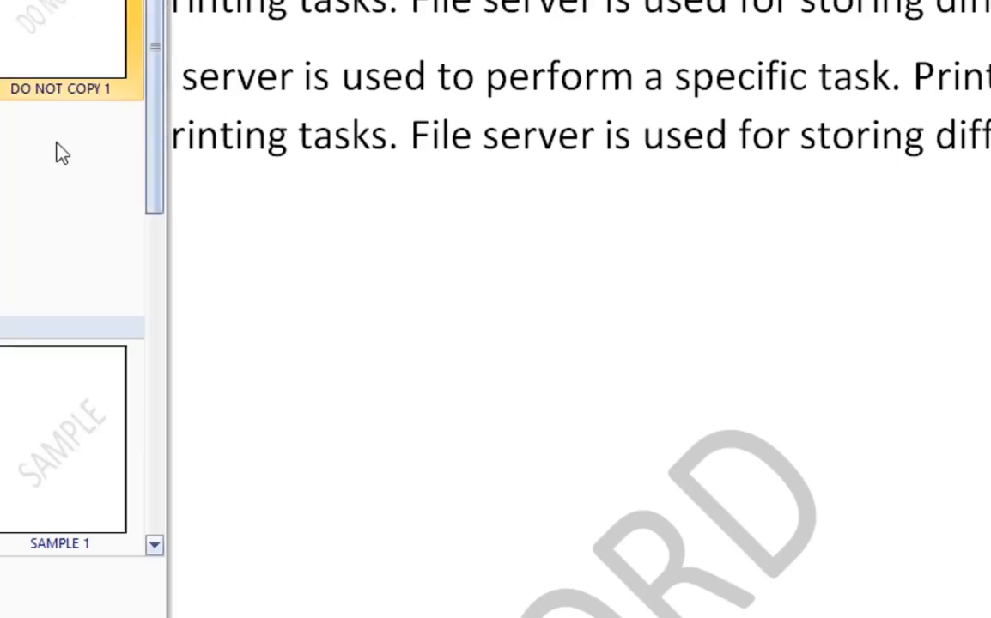
{"action": "left_click", "coordinate": [18, 573]}
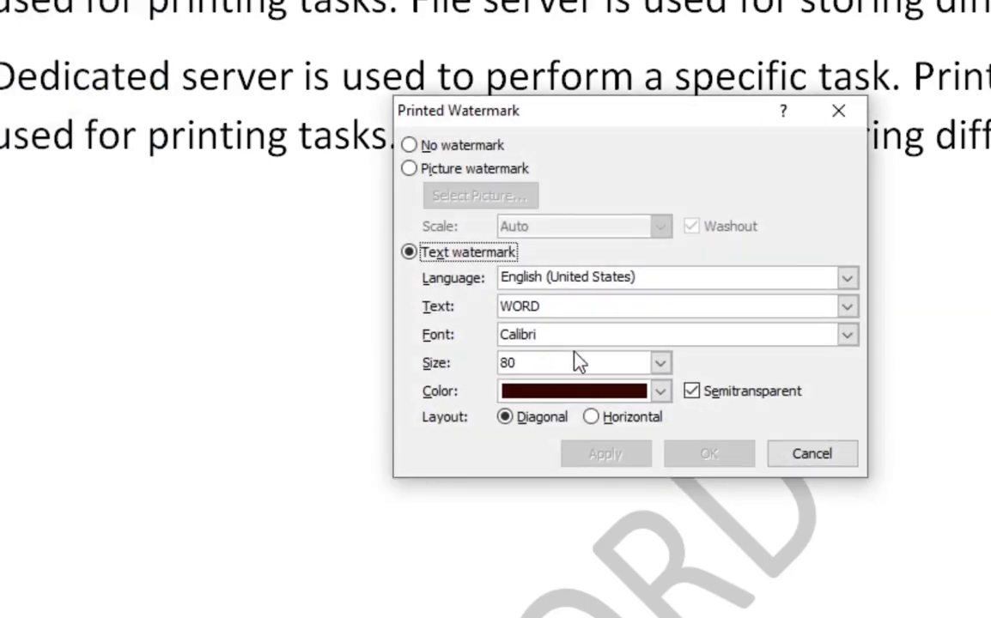
{"action": "left_click", "coordinate": [660, 363]}
{"action": "scroll", "coordinate": [577, 421], "scroll_direction": "up", "scroll_amount": 2}
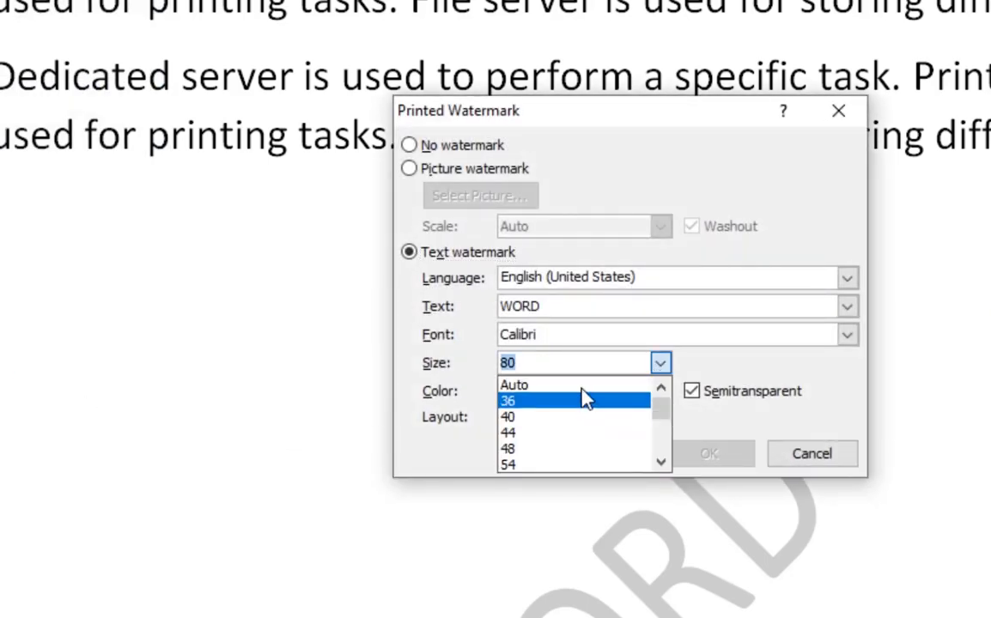
{"action": "left_click", "coordinate": [580, 387]}
{"action": "left_click", "coordinate": [632, 454]}
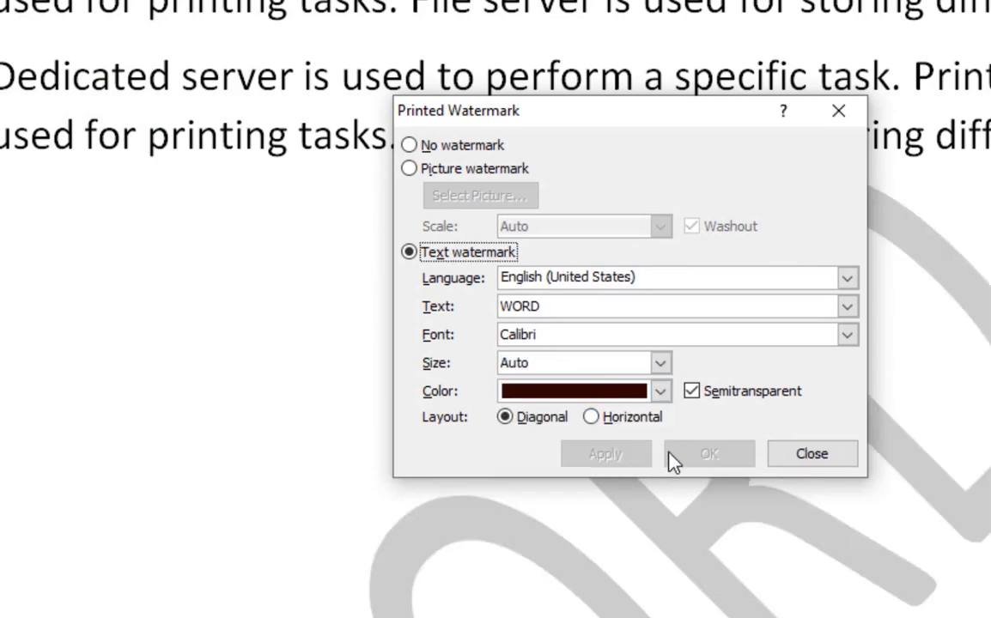
{"action": "left_click", "coordinate": [812, 453]}
{"action": "scroll", "coordinate": [712, 482], "scroll_direction": "up", "scroll_amount": 3}
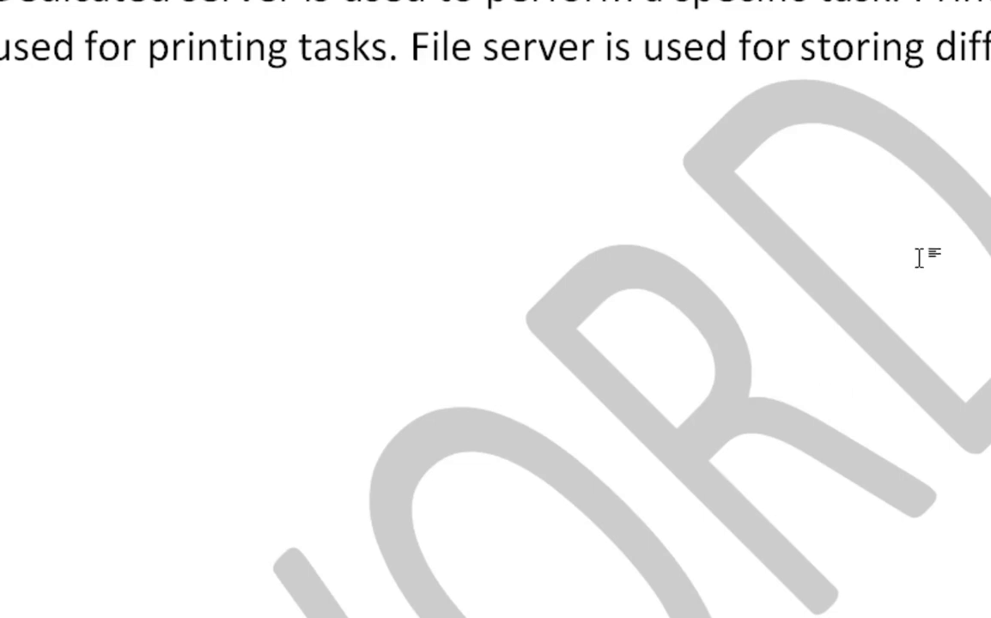
- Close Word without saving the changes to Document1, and refresh the desktop
{"action": "key", "text": "alt+F4"}
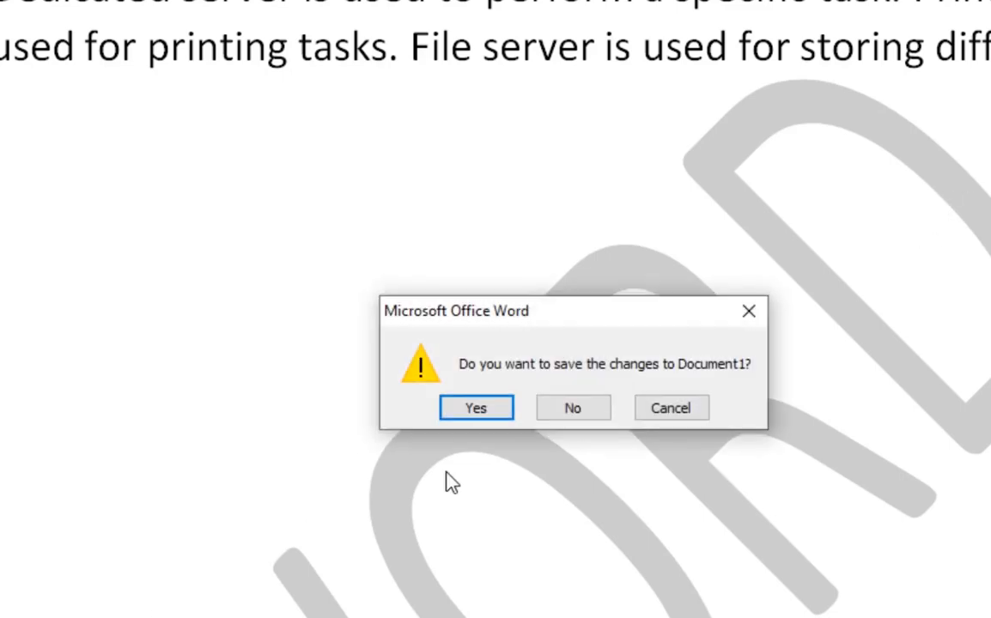
{"action": "left_click", "coordinate": [569, 411]}
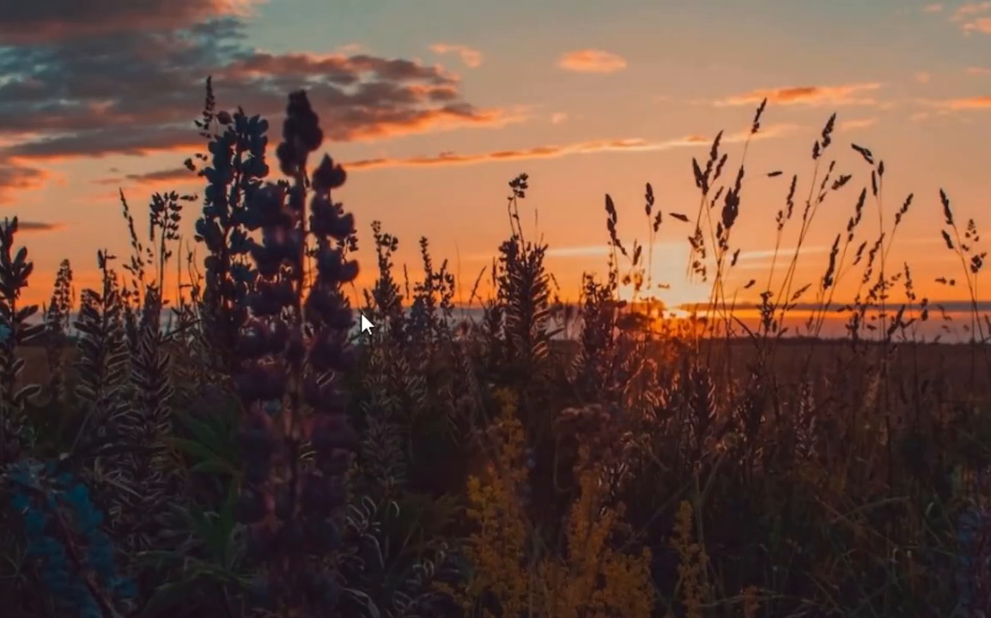
{"action": "right_click", "coordinate": [362, 316]}
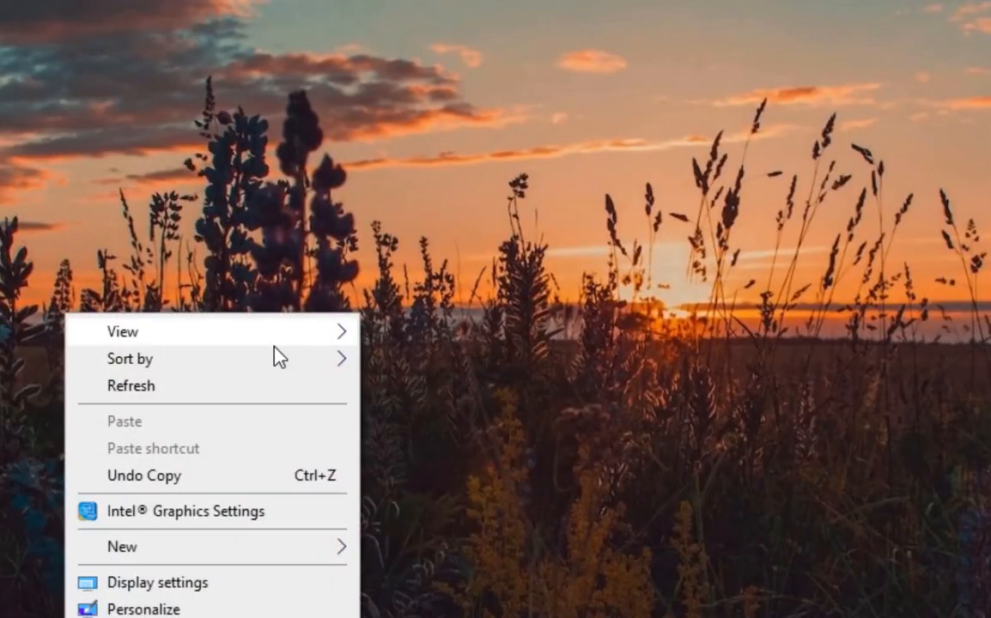
{"action": "left_click", "coordinate": [241, 397]}
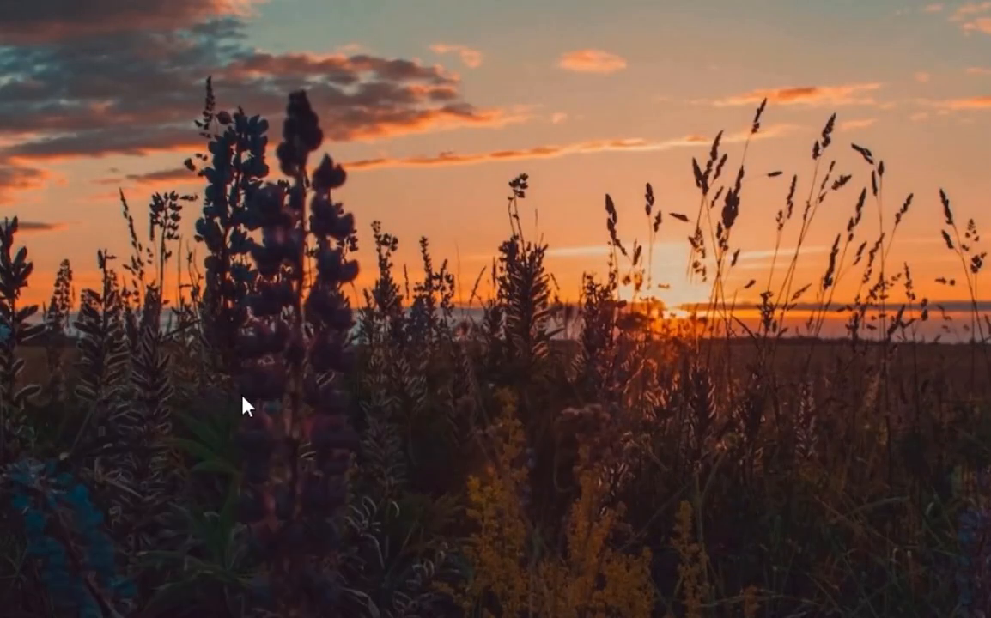